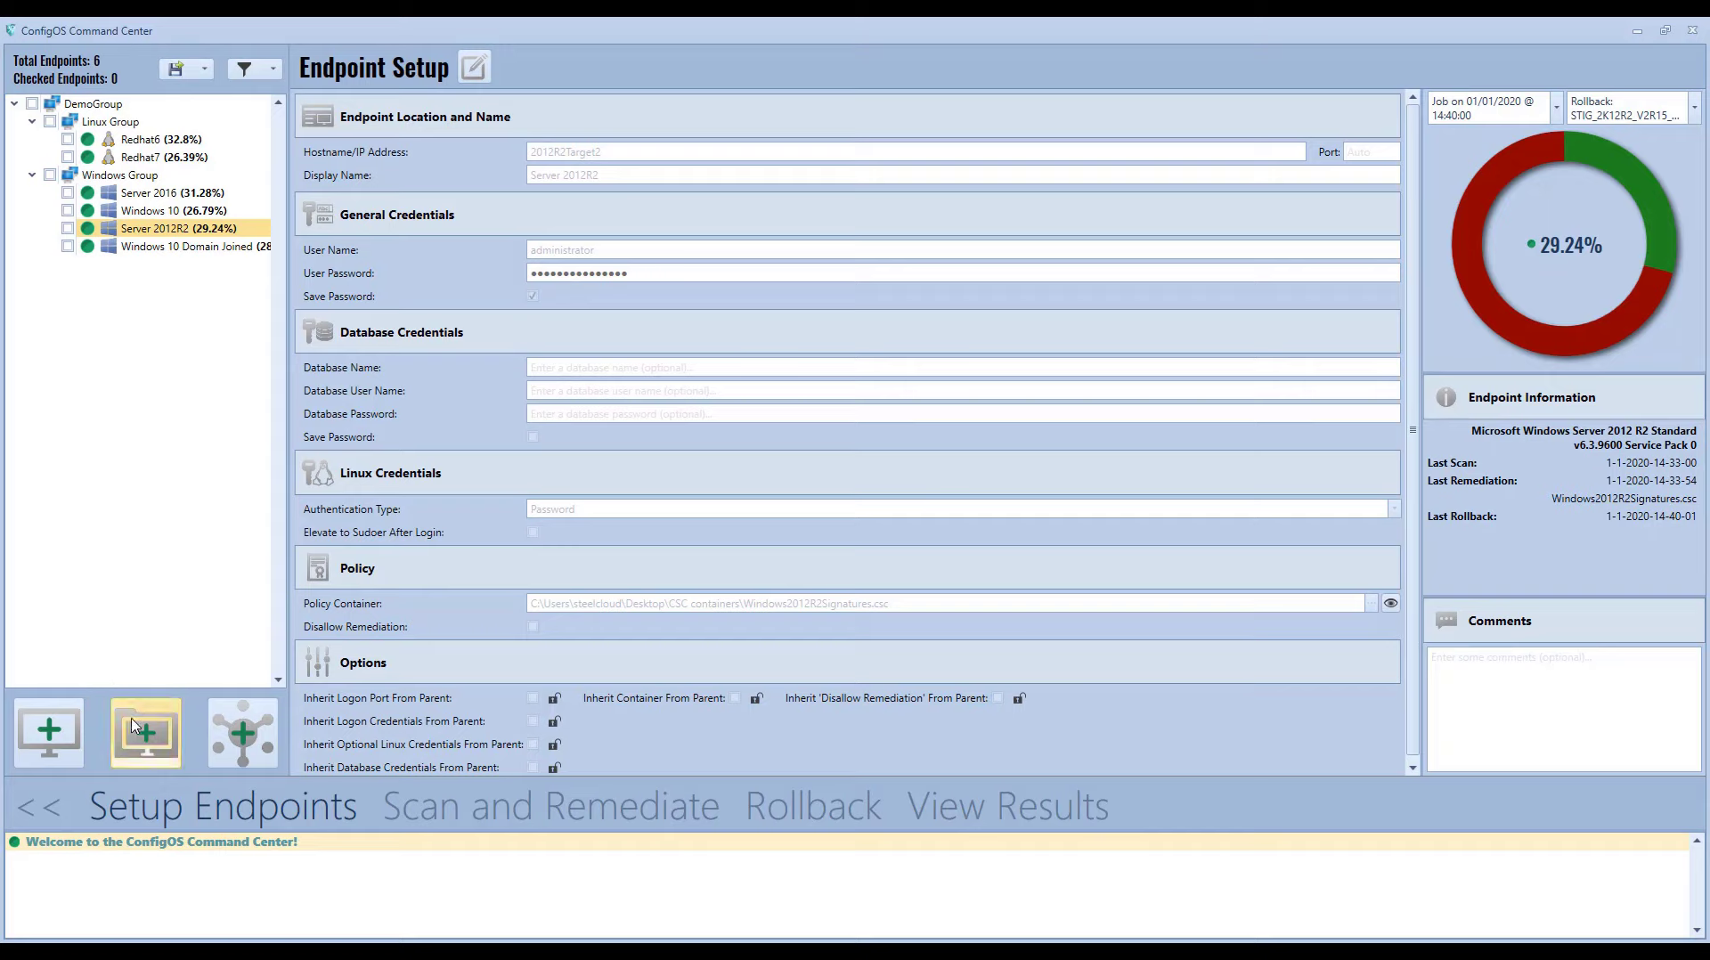
- Examine the available methods for adding endpoints in bulk, leaving the endpoint tree as it is
click(255, 737)
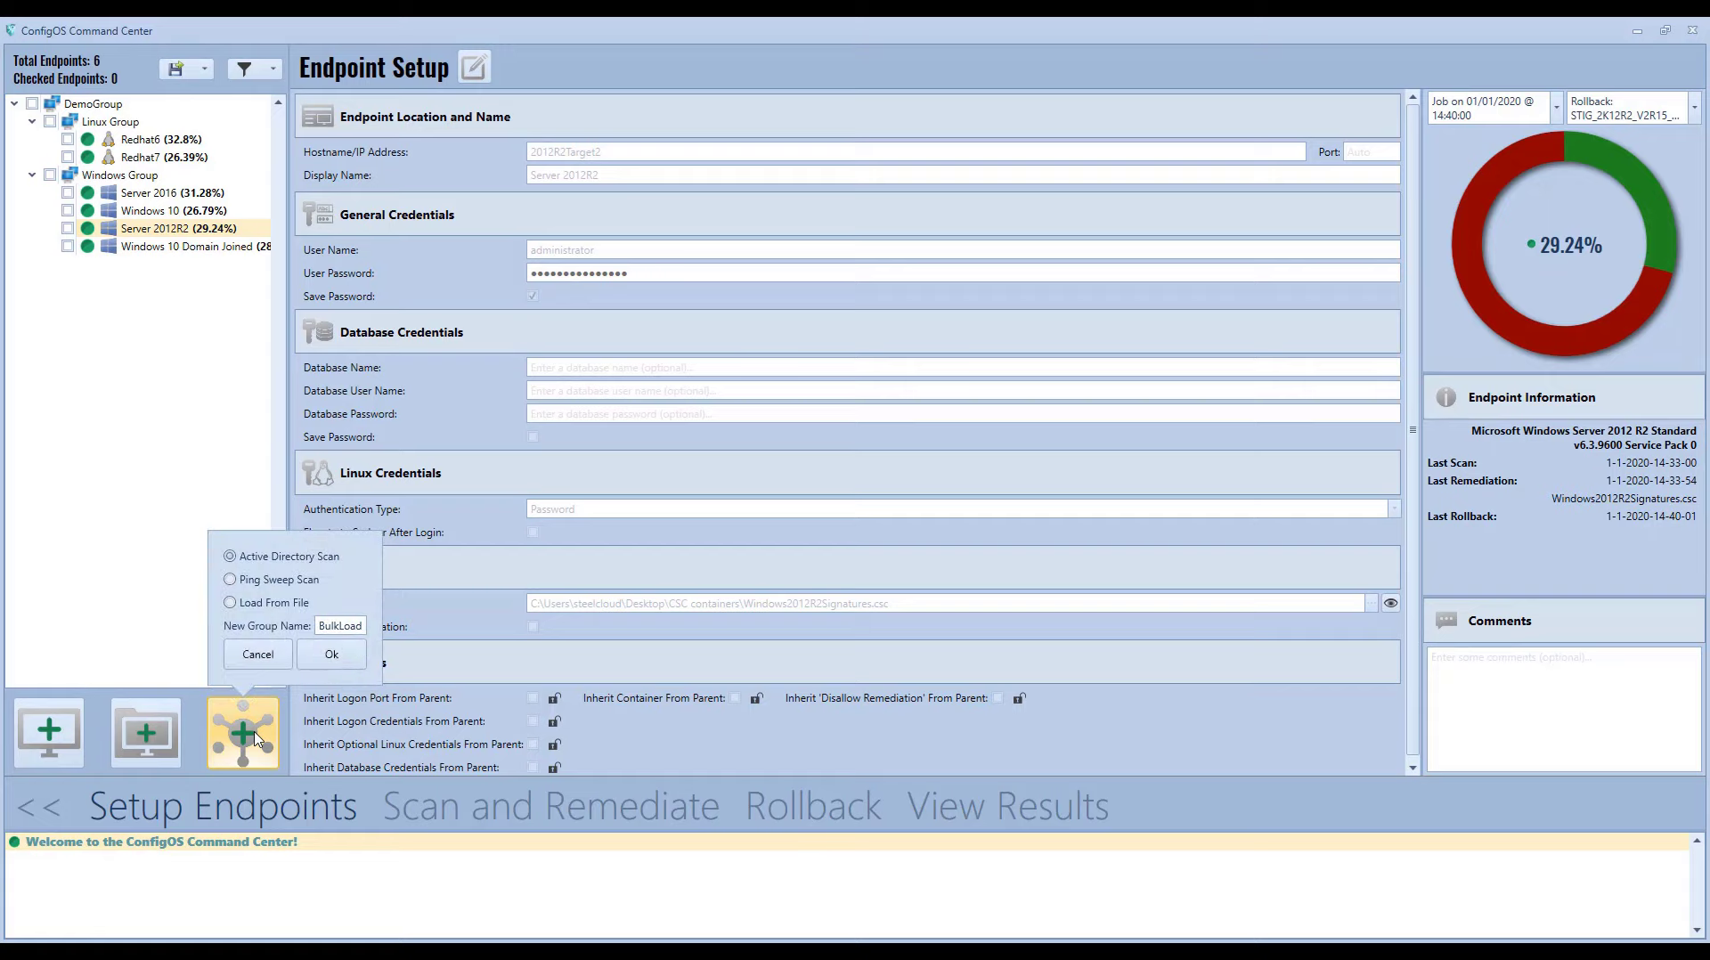
click(234, 390)
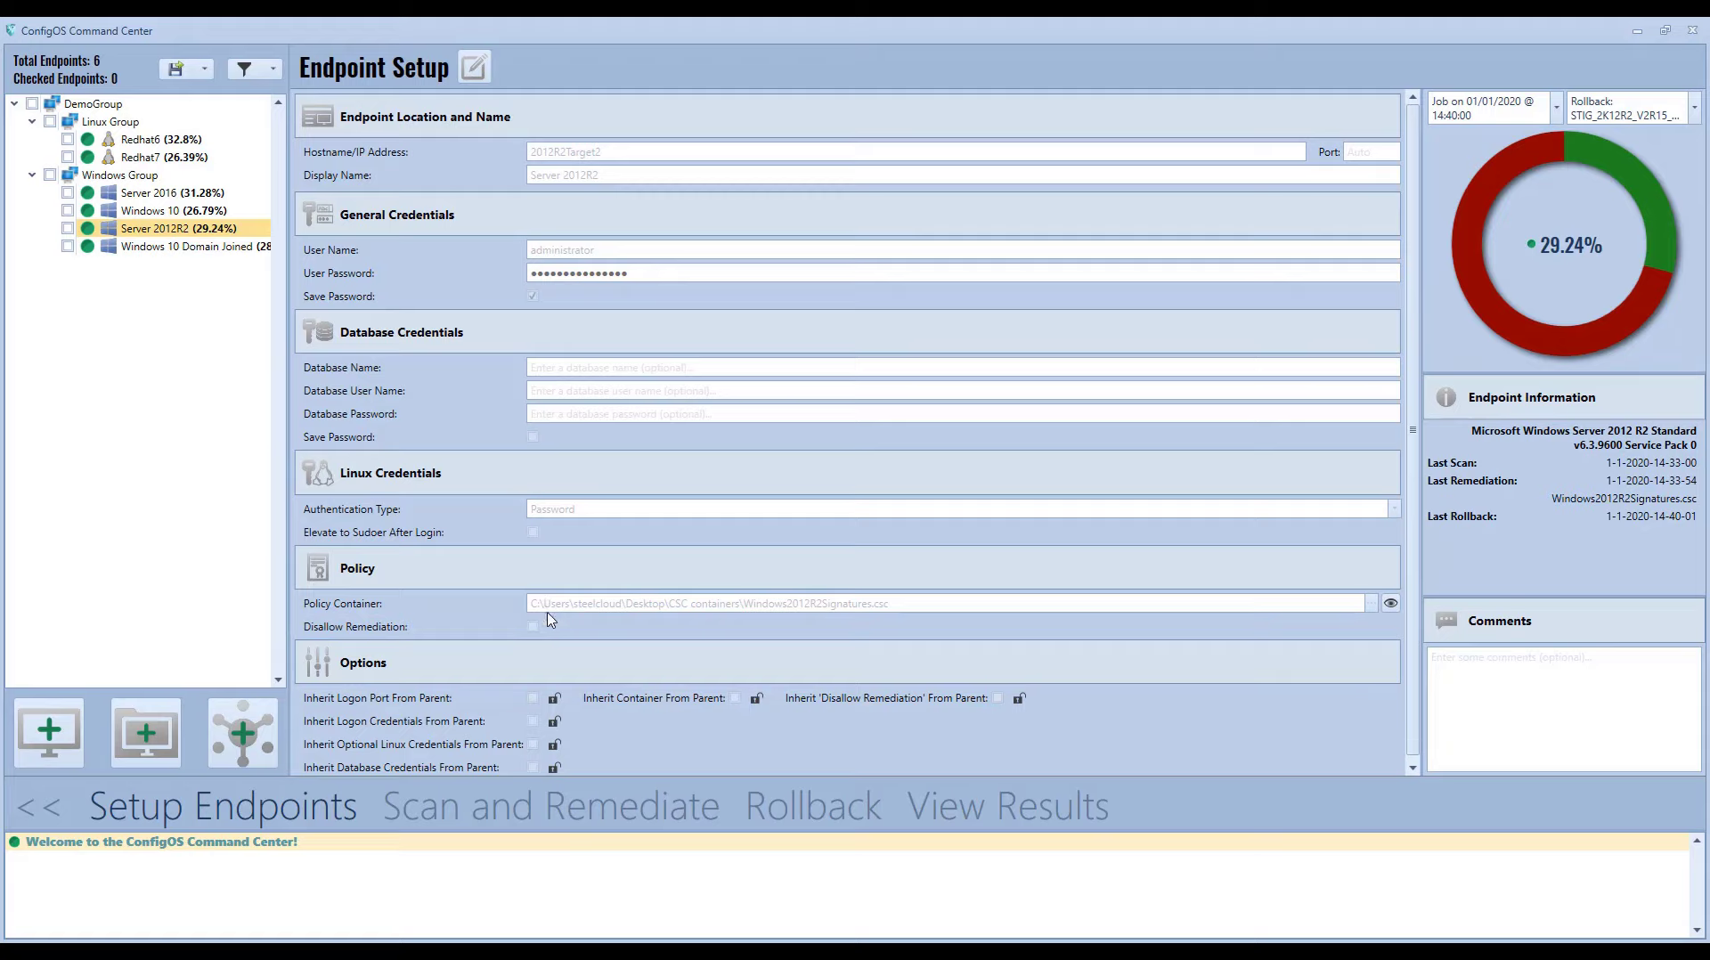
- Run a compliance scan on every endpoint in DemoGroup
click(553, 806)
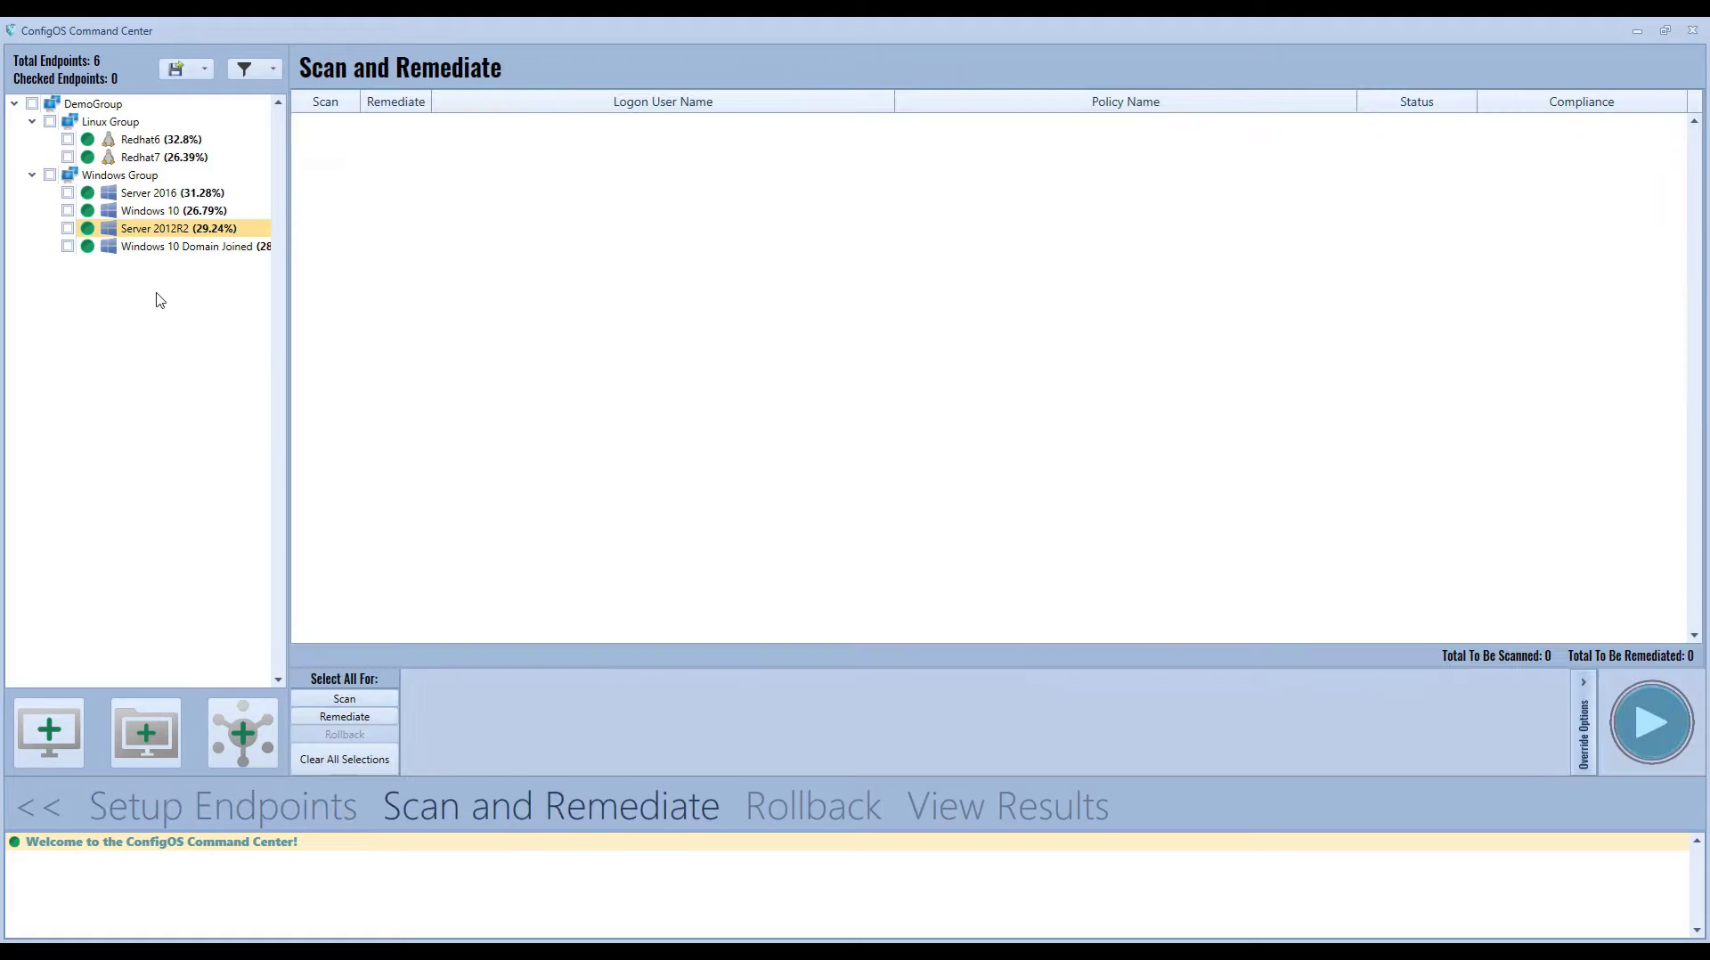
click(31, 104)
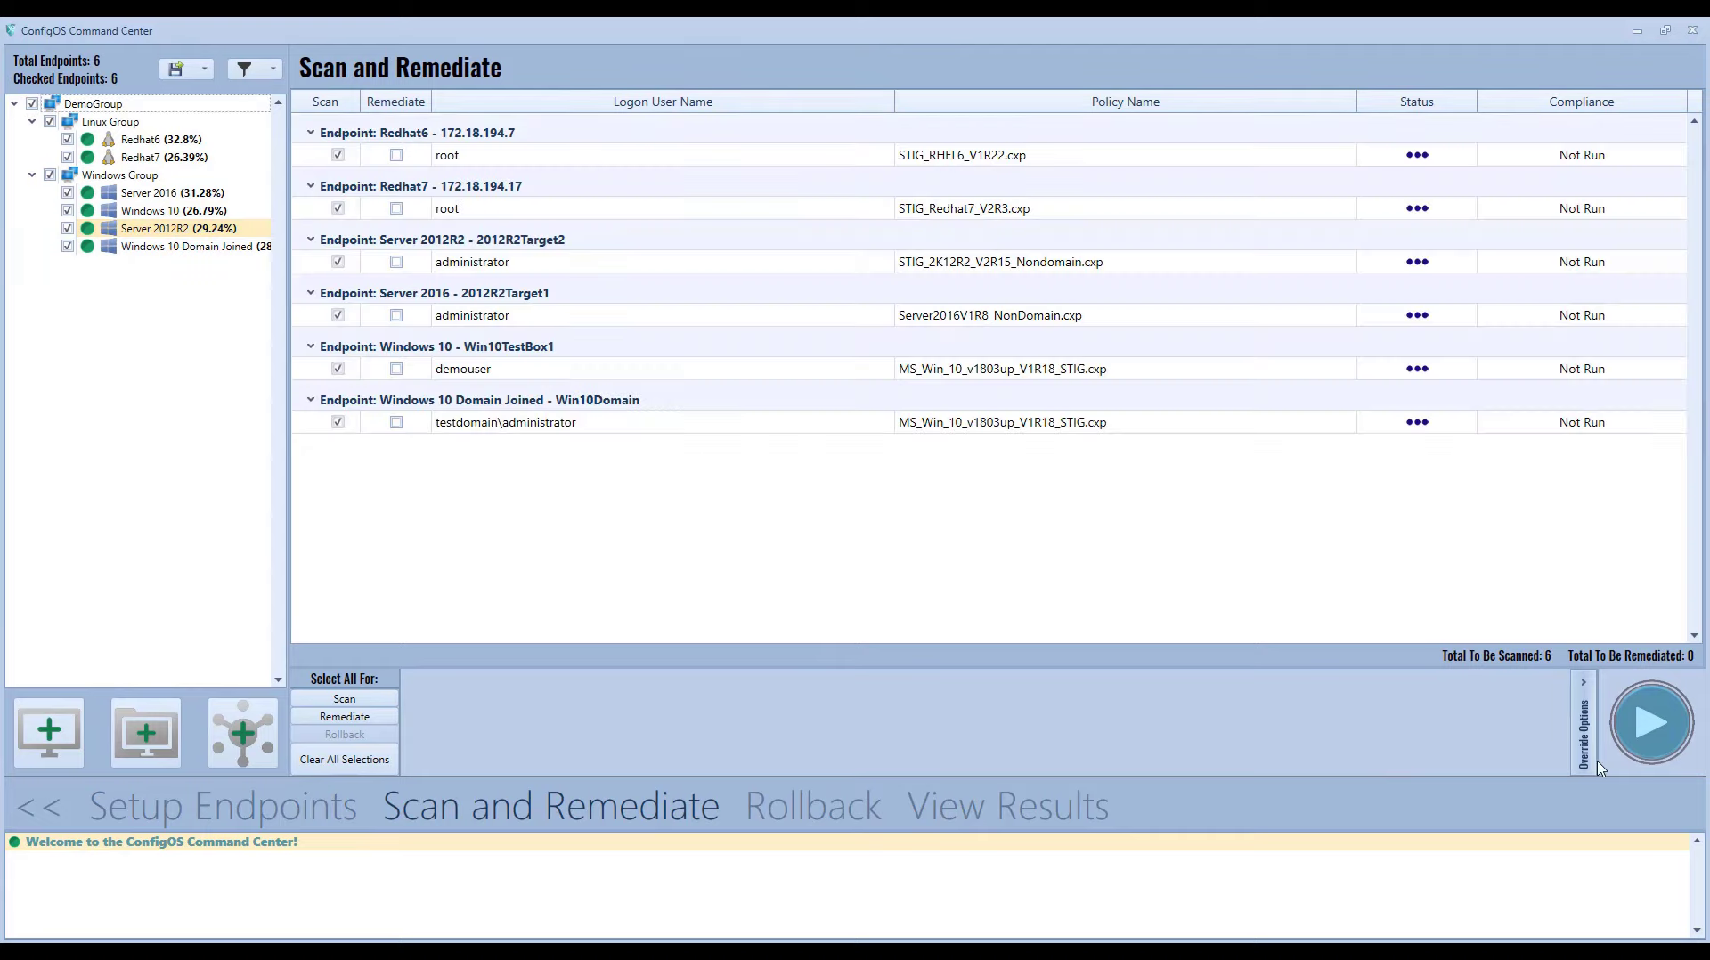
click(1649, 729)
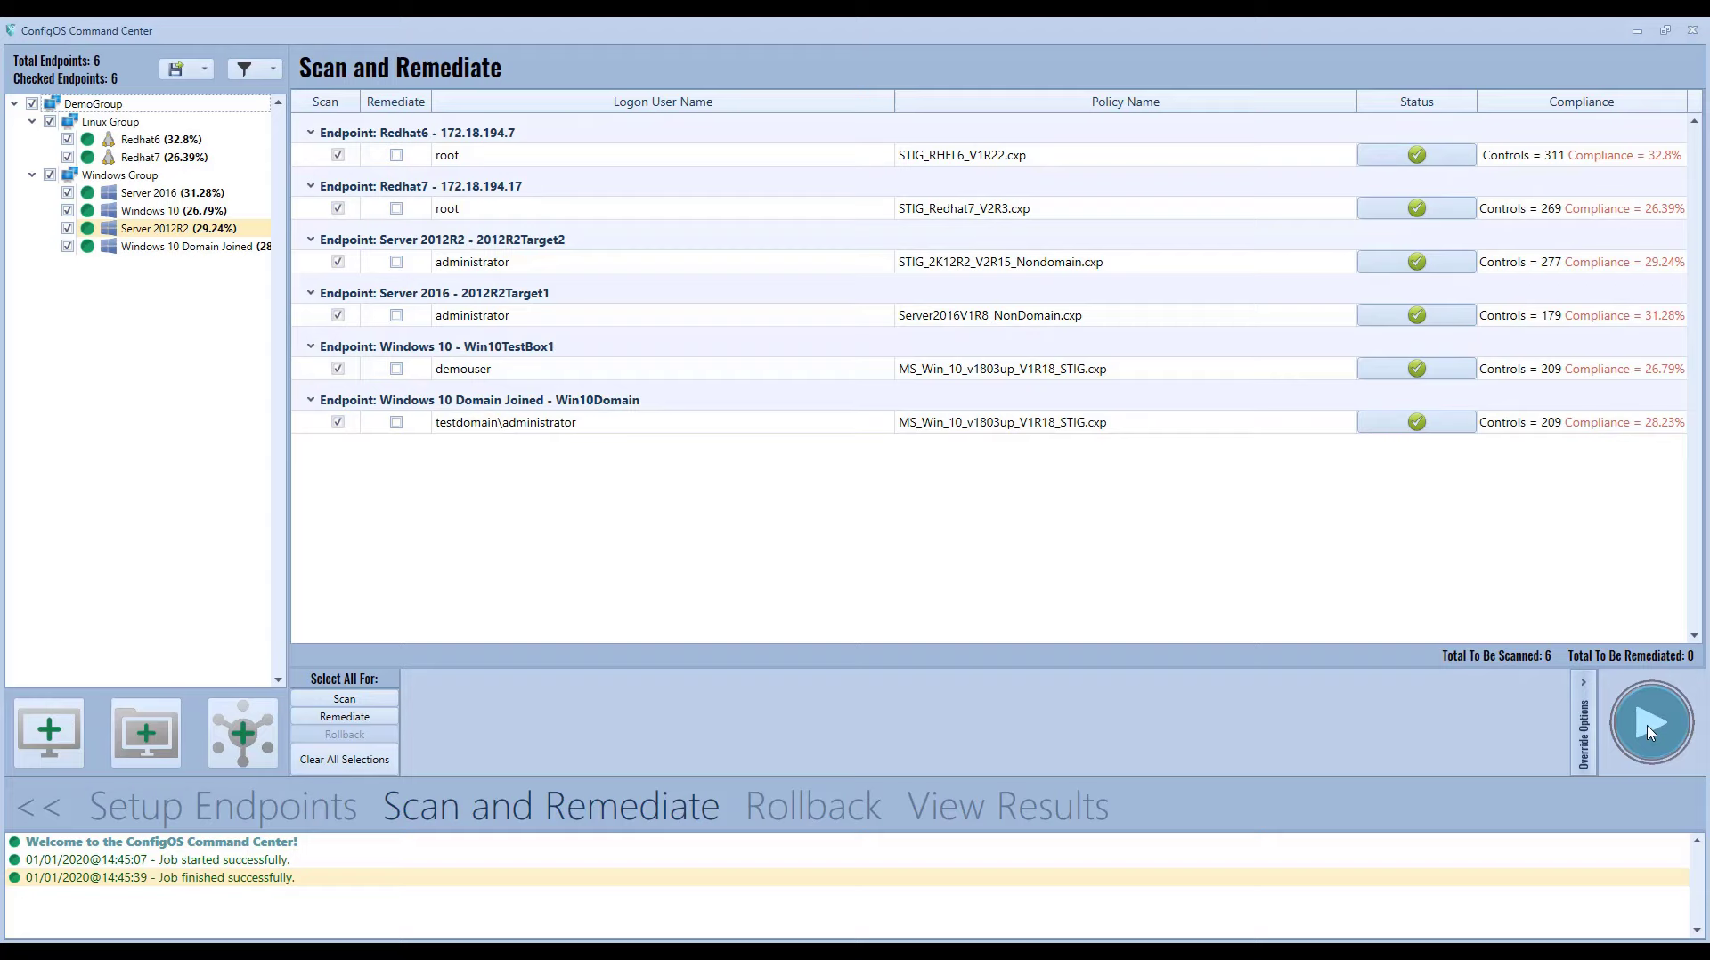
- Remediate all endpoints in DemoGroup with the scan for Group Policy conflicts enabled
click(387, 717)
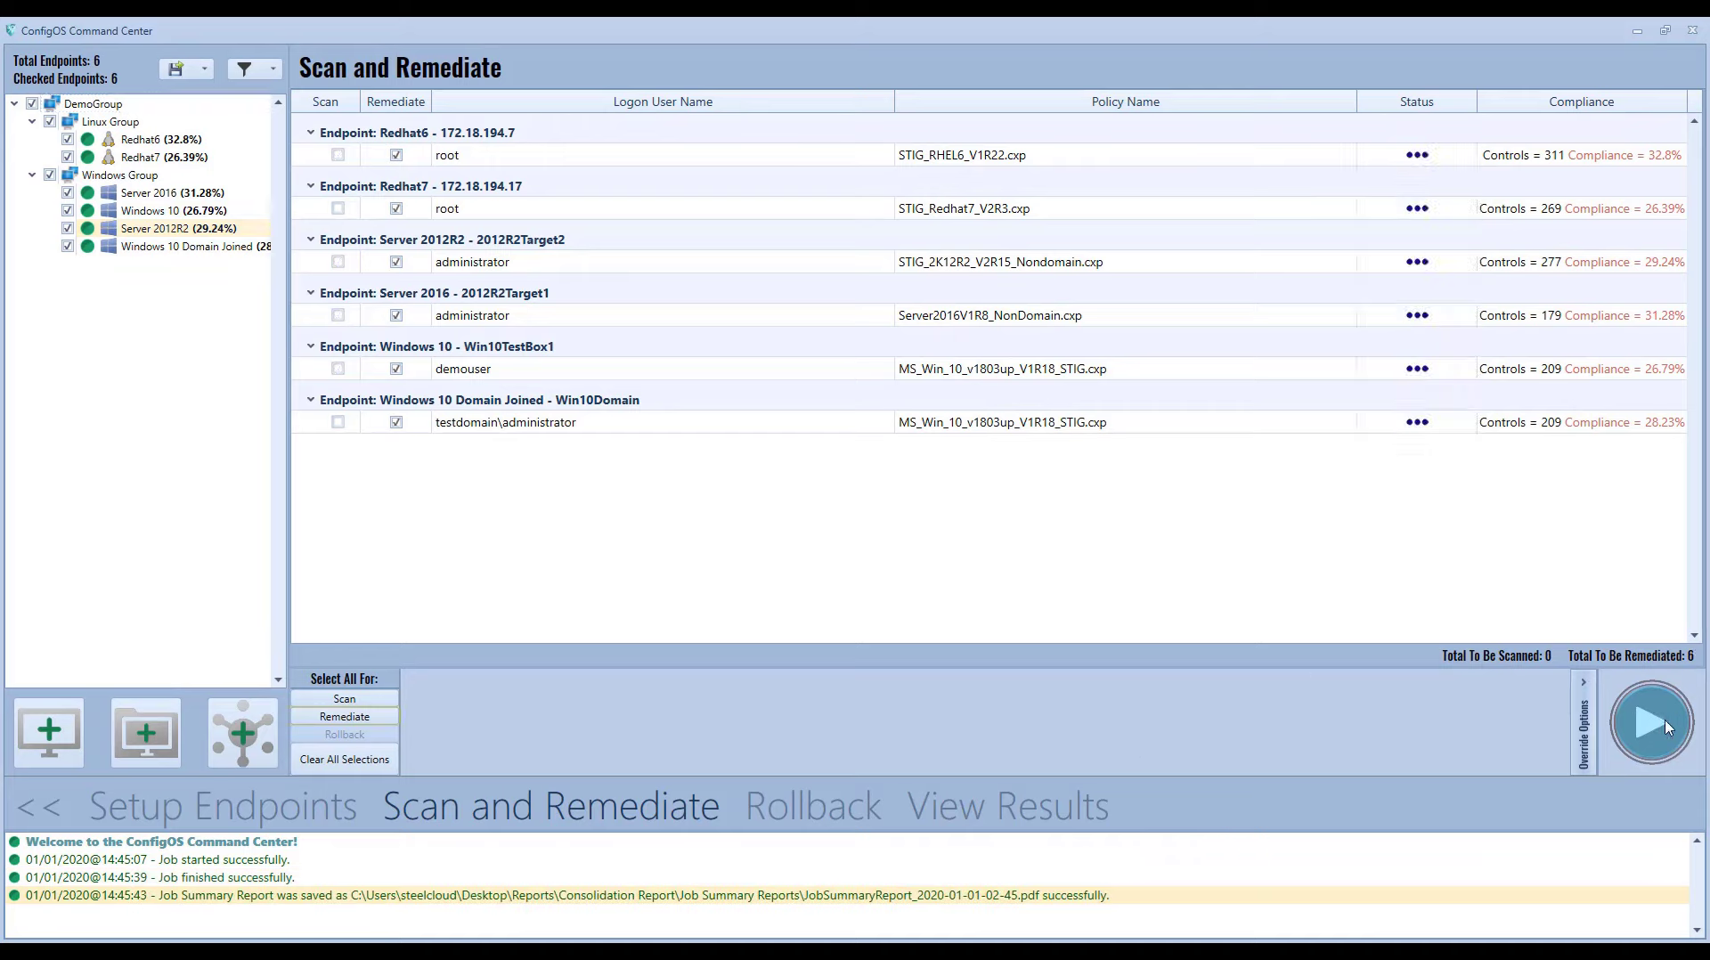
click(1586, 691)
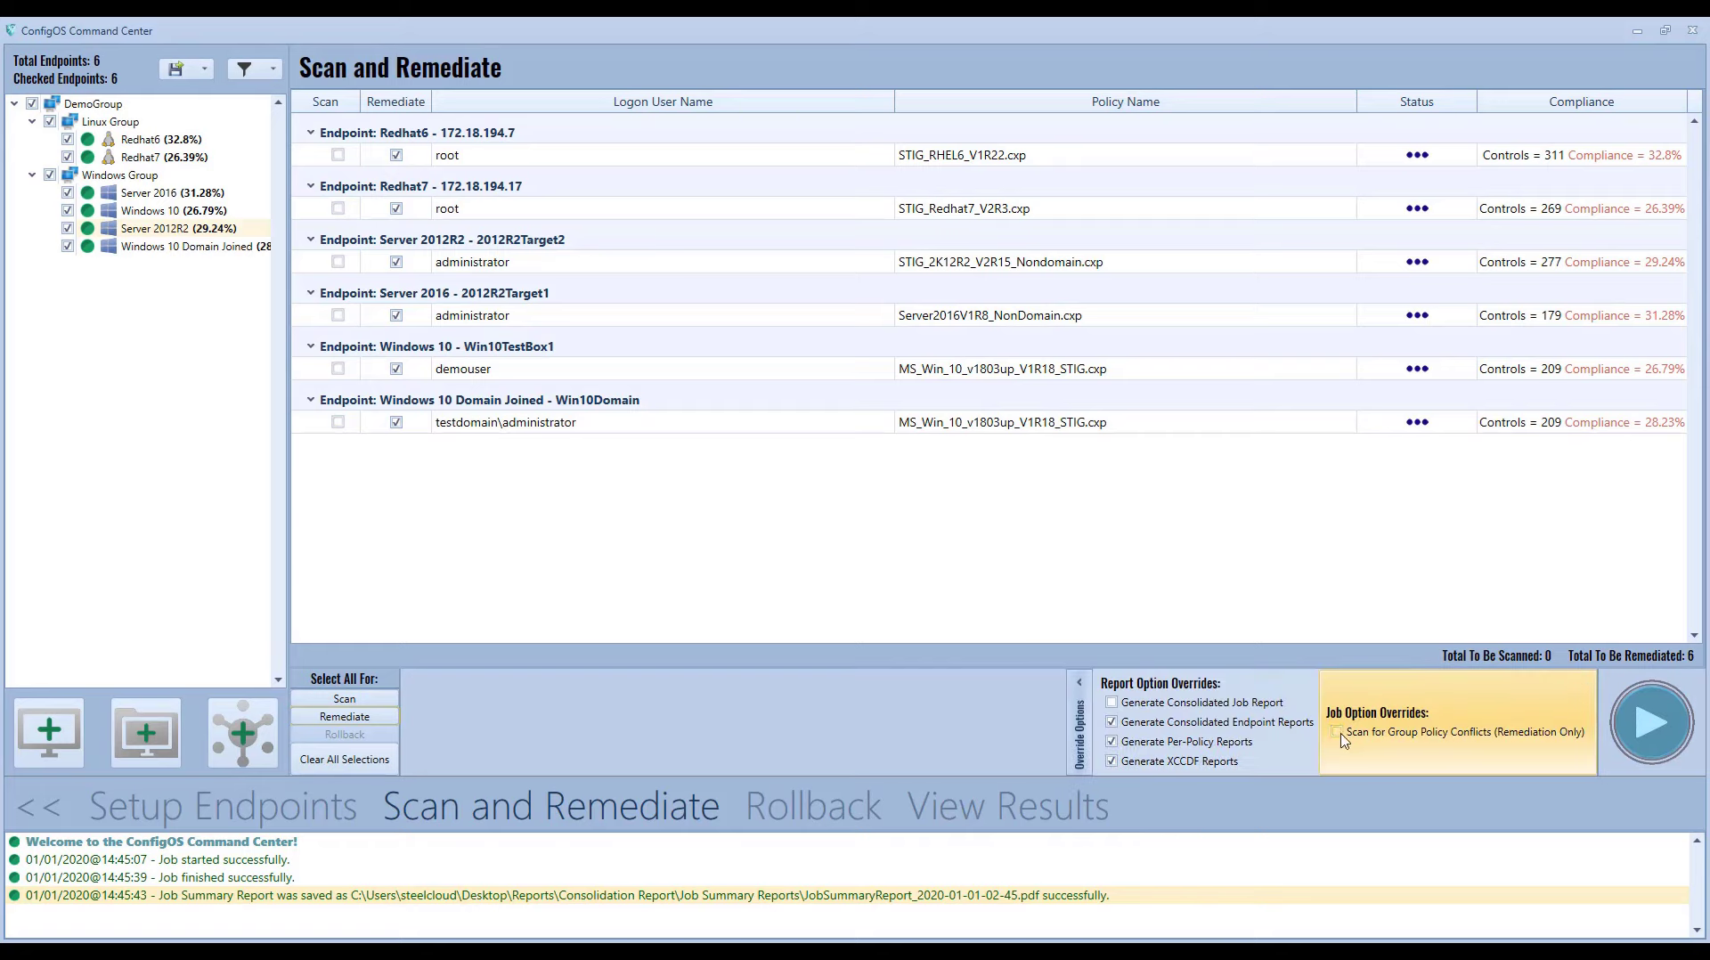
click(1080, 684)
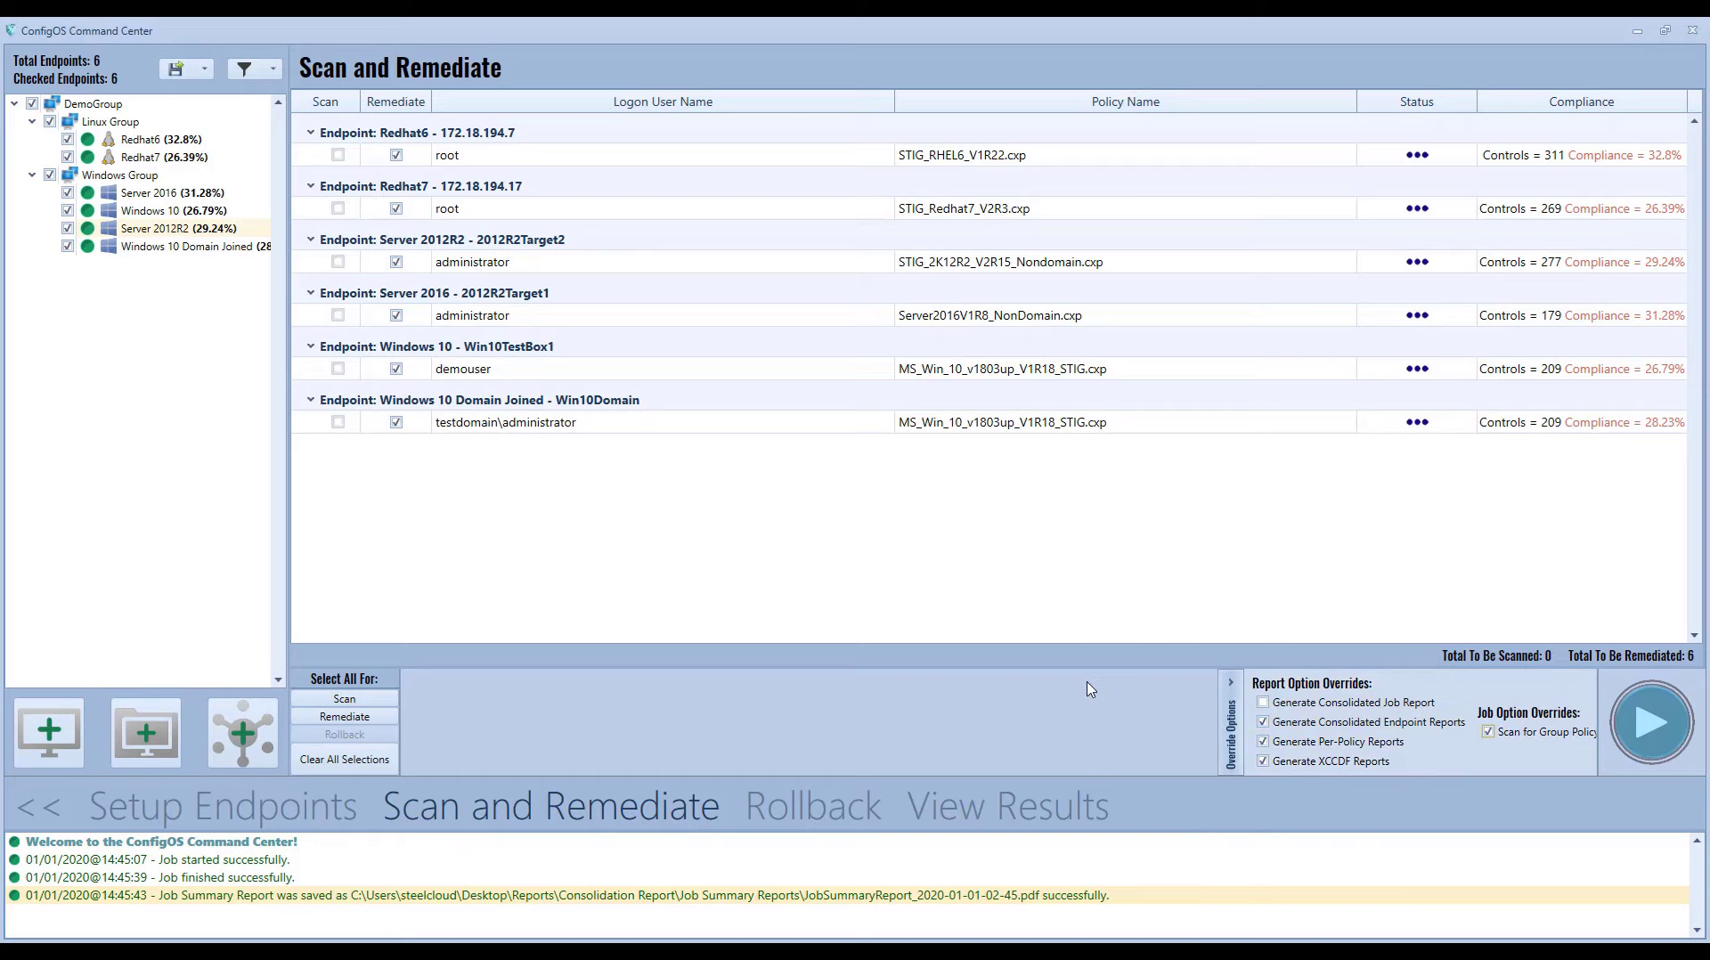
click(1641, 716)
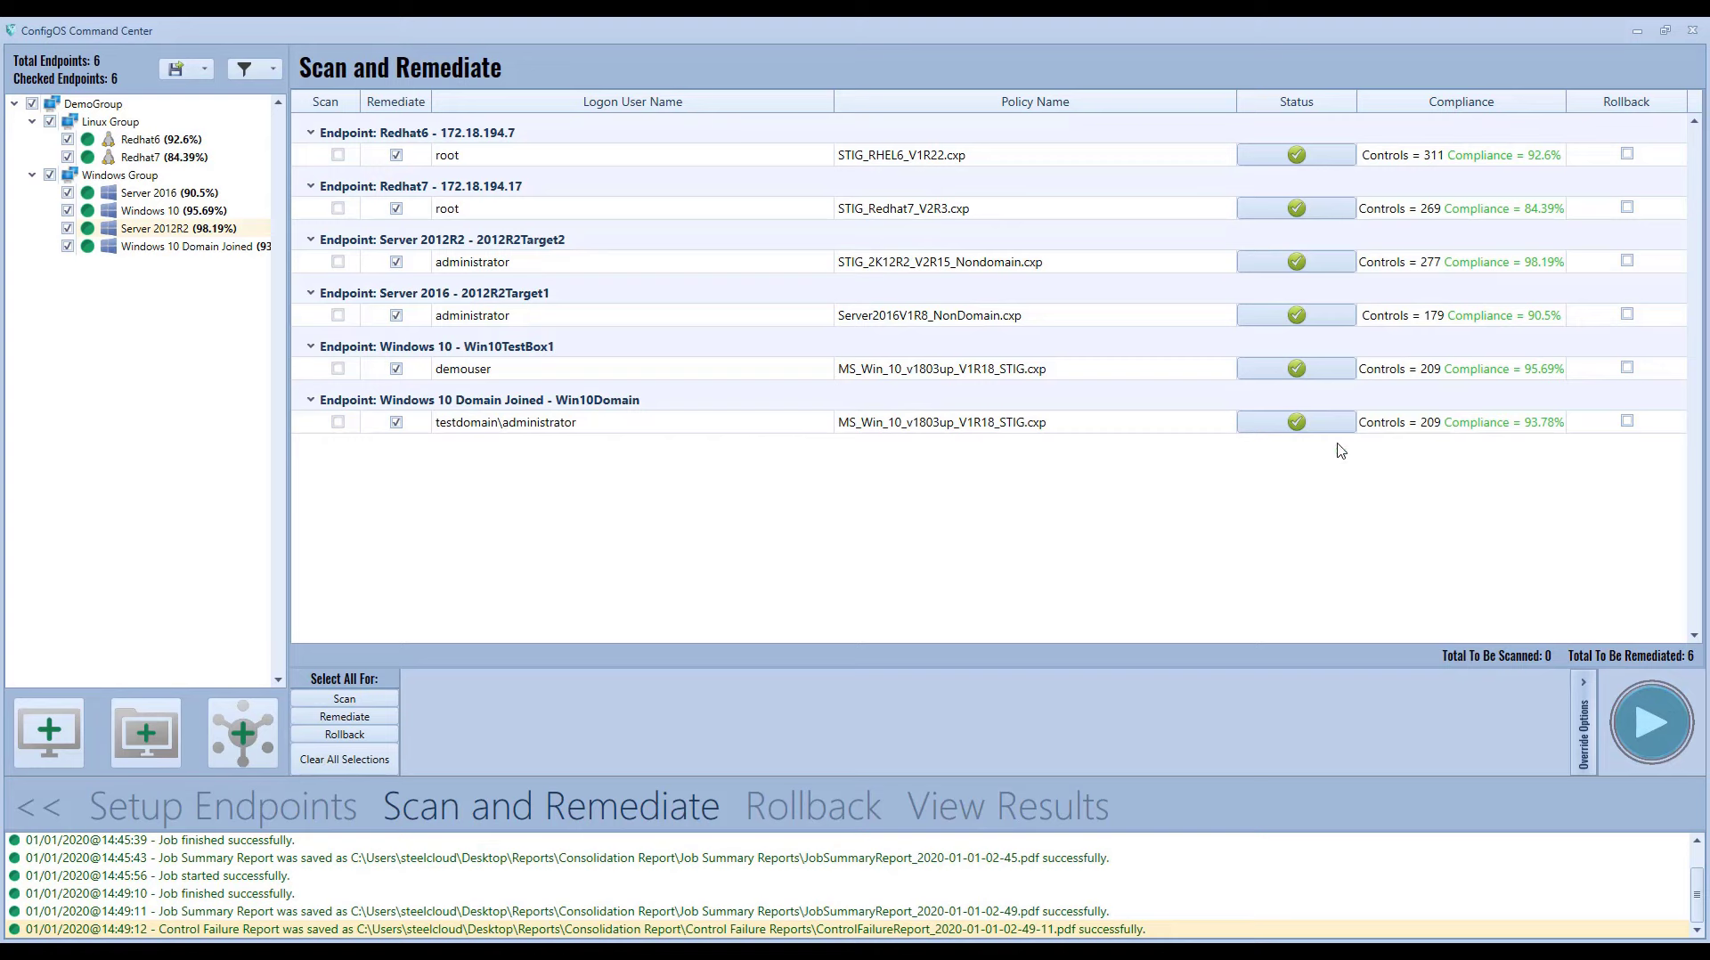
- Examine the details of control V-63339 in the Windows 10 Domain Joined remediation results
click(1308, 435)
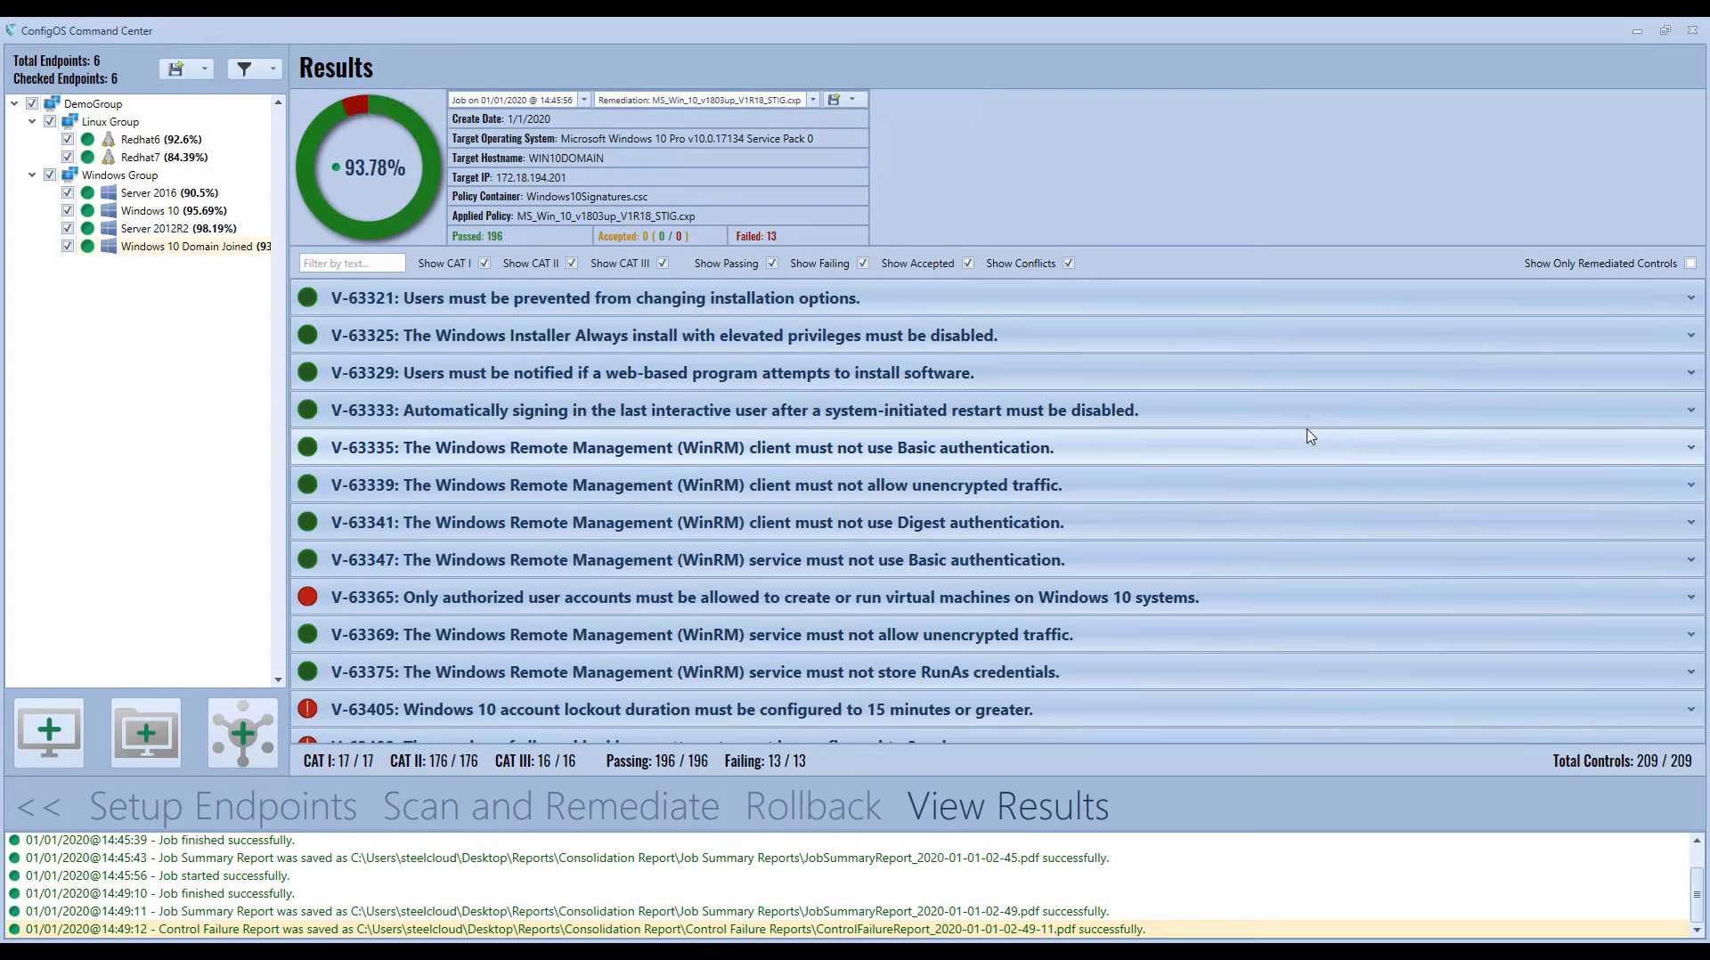
click(1227, 474)
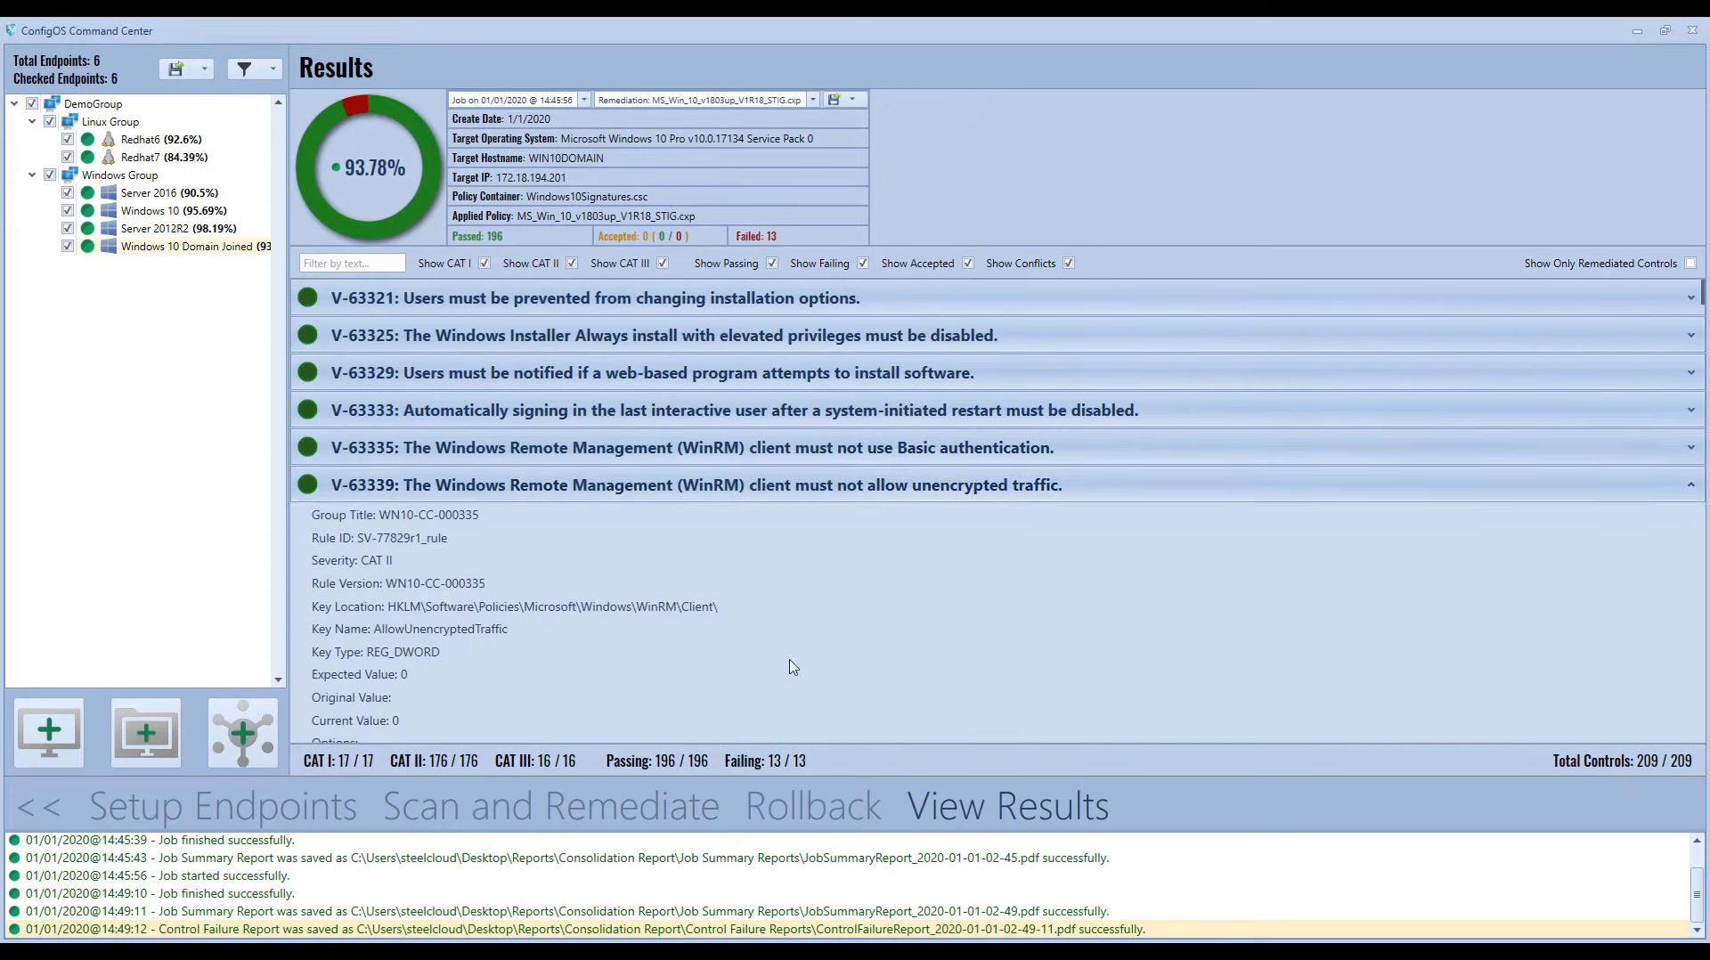
scroll(793, 666, down, 4)
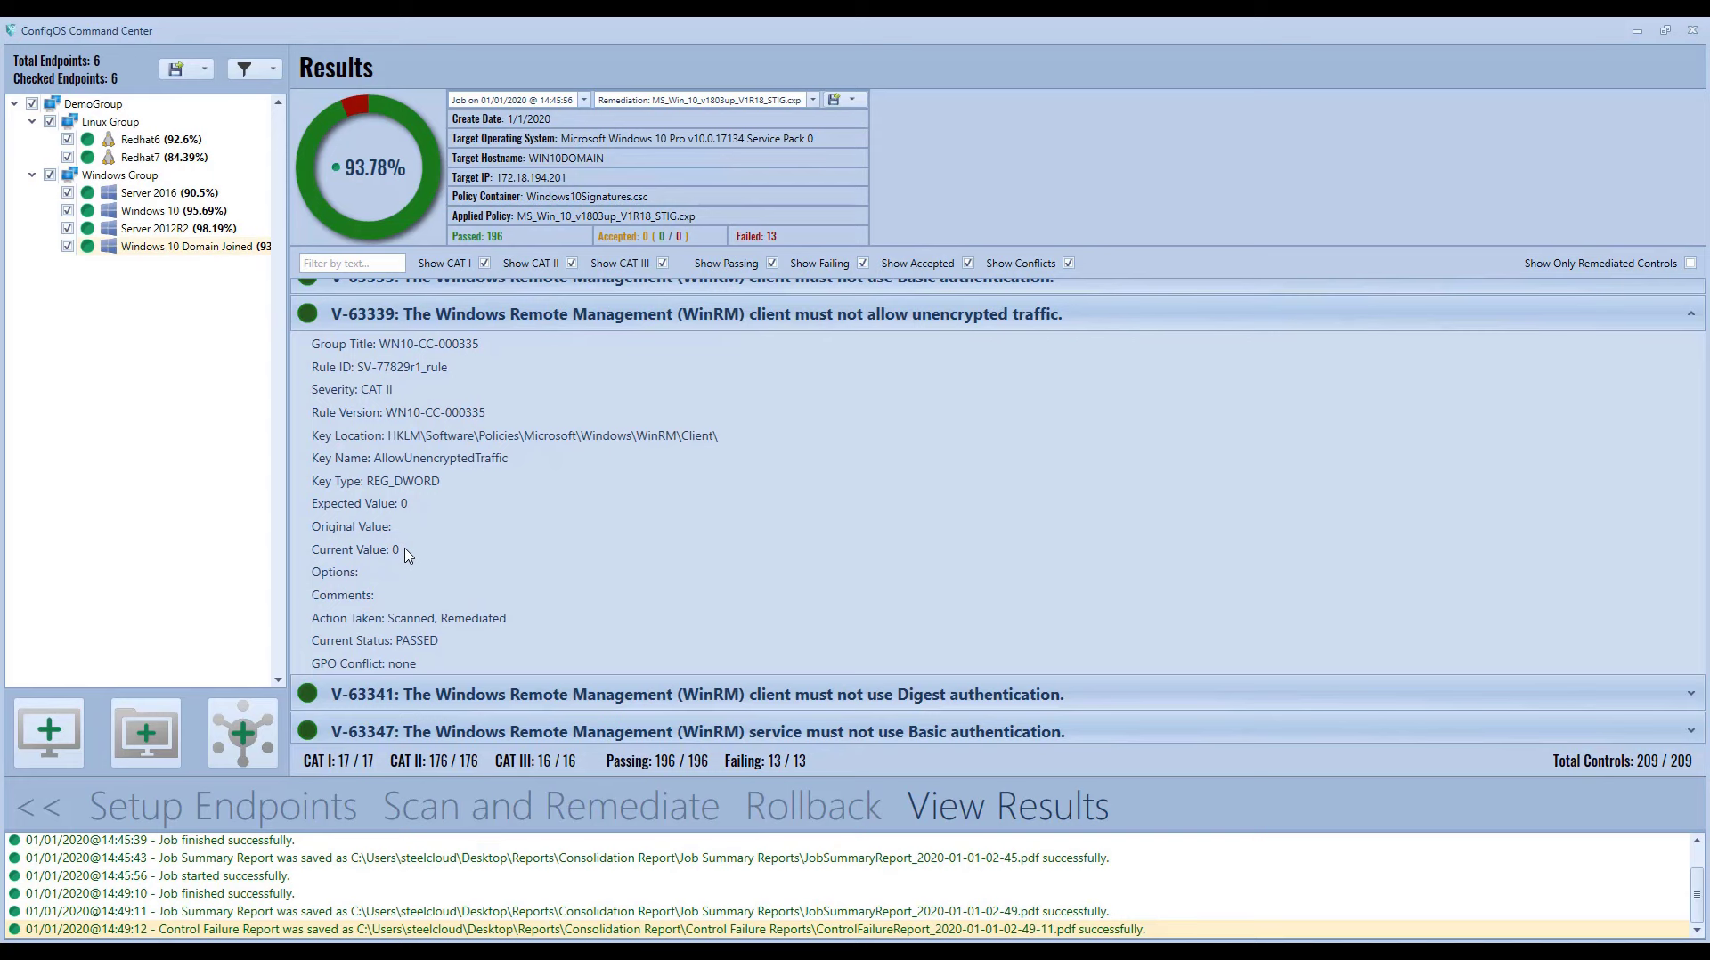
- Examine the expected value, current value and GPO conflict of control V-63409, and collapse both expanded controls
scroll(405, 551, down, 11)
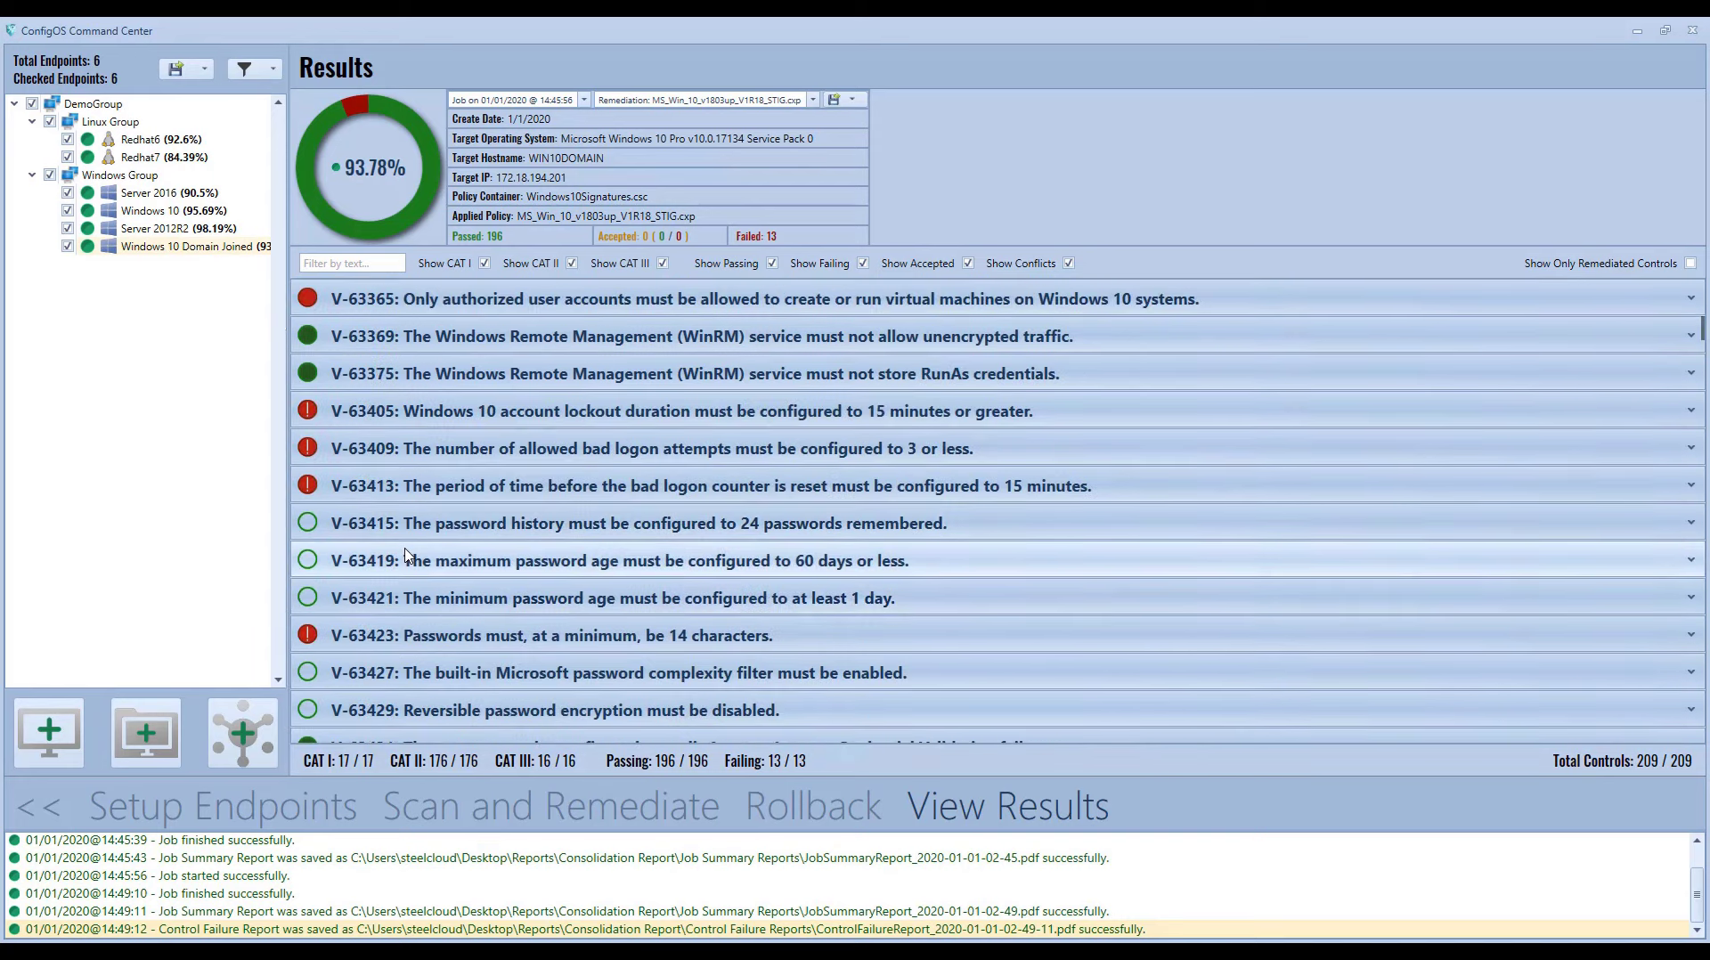
click(430, 456)
scroll(430, 465, down, 2)
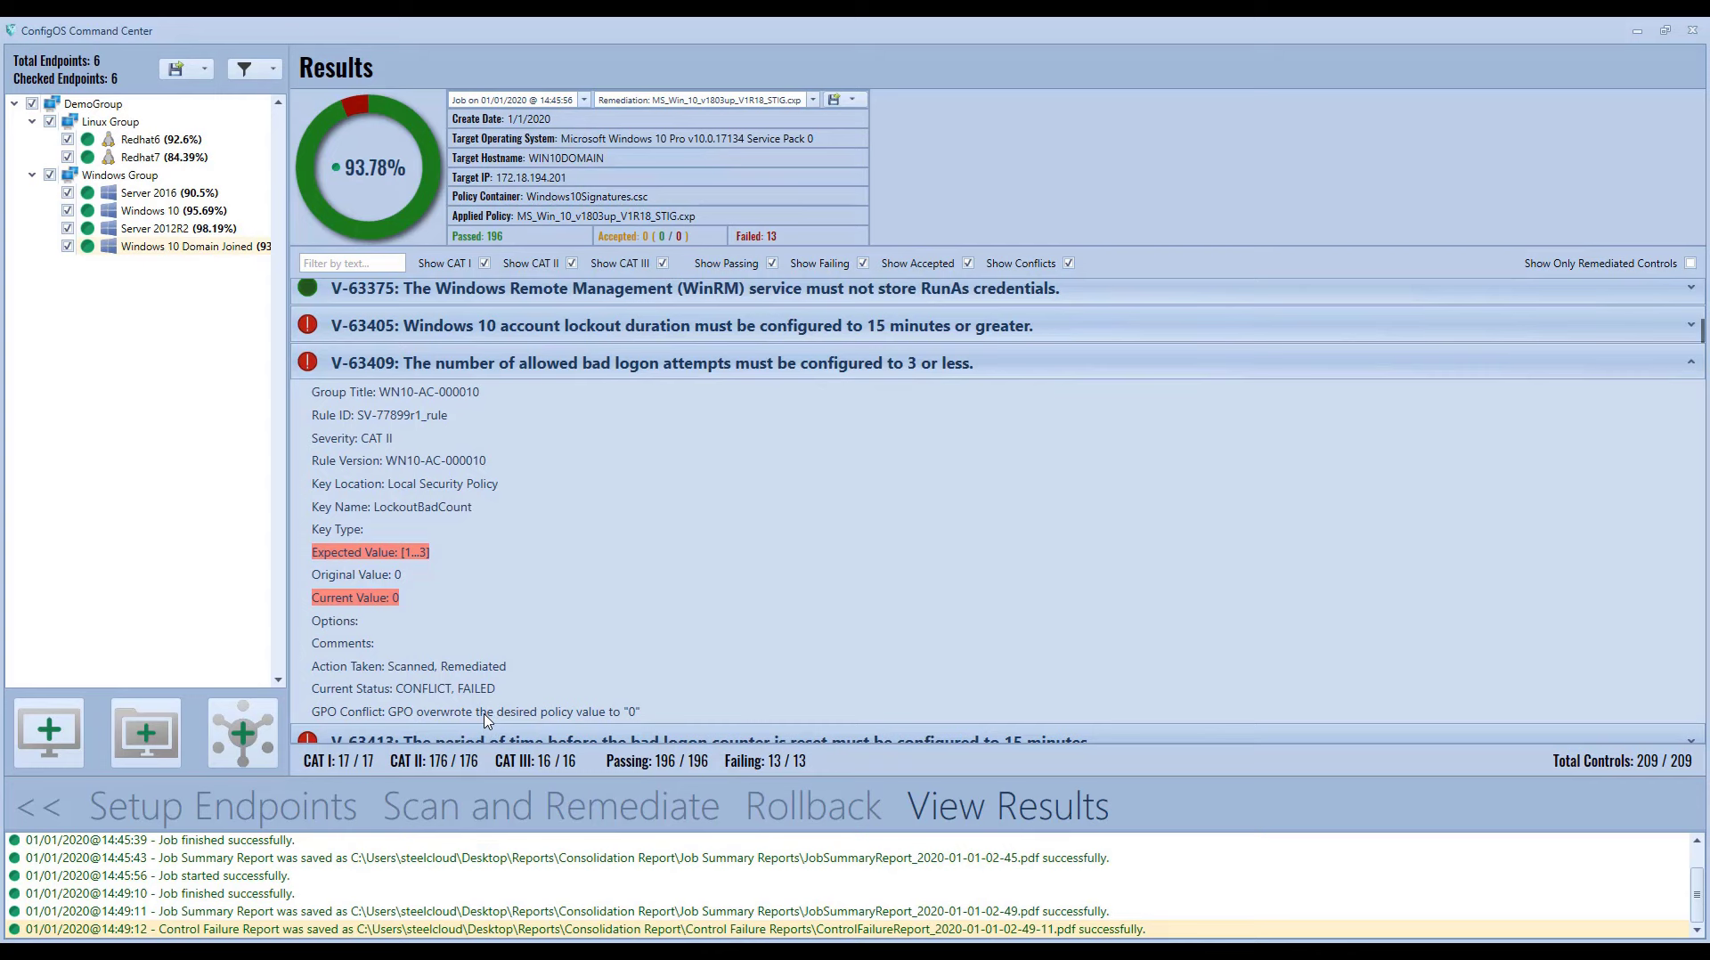
click(491, 360)
scroll(490, 360, up, 10)
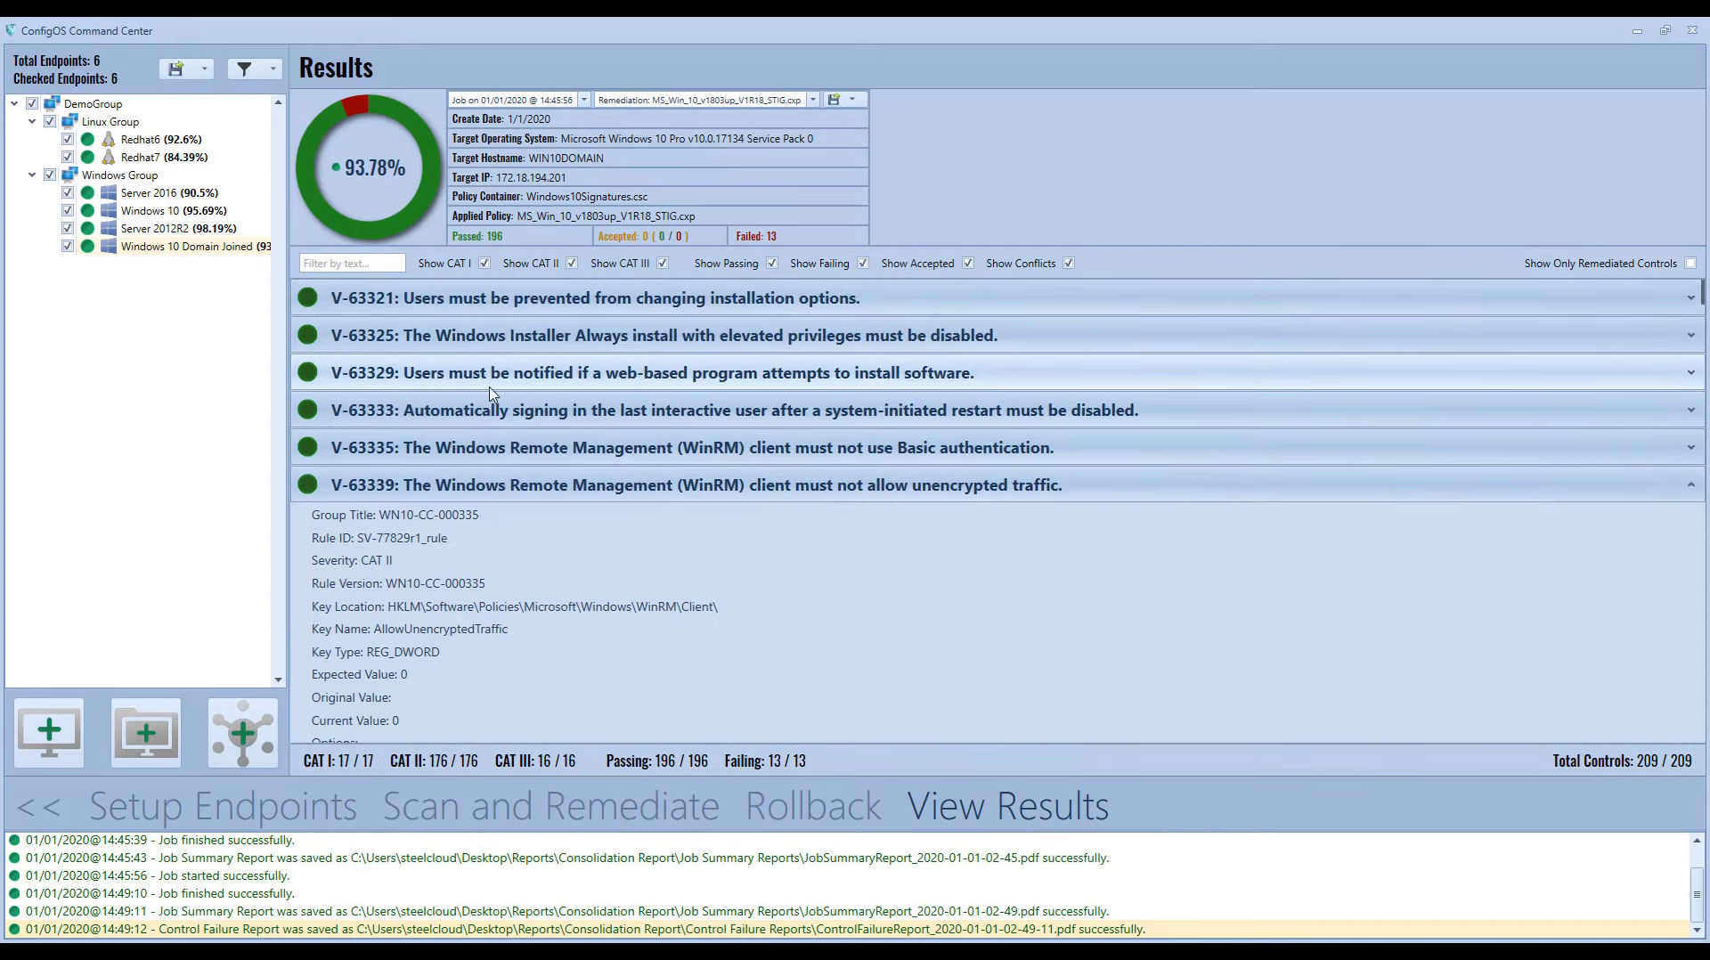
click(490, 485)
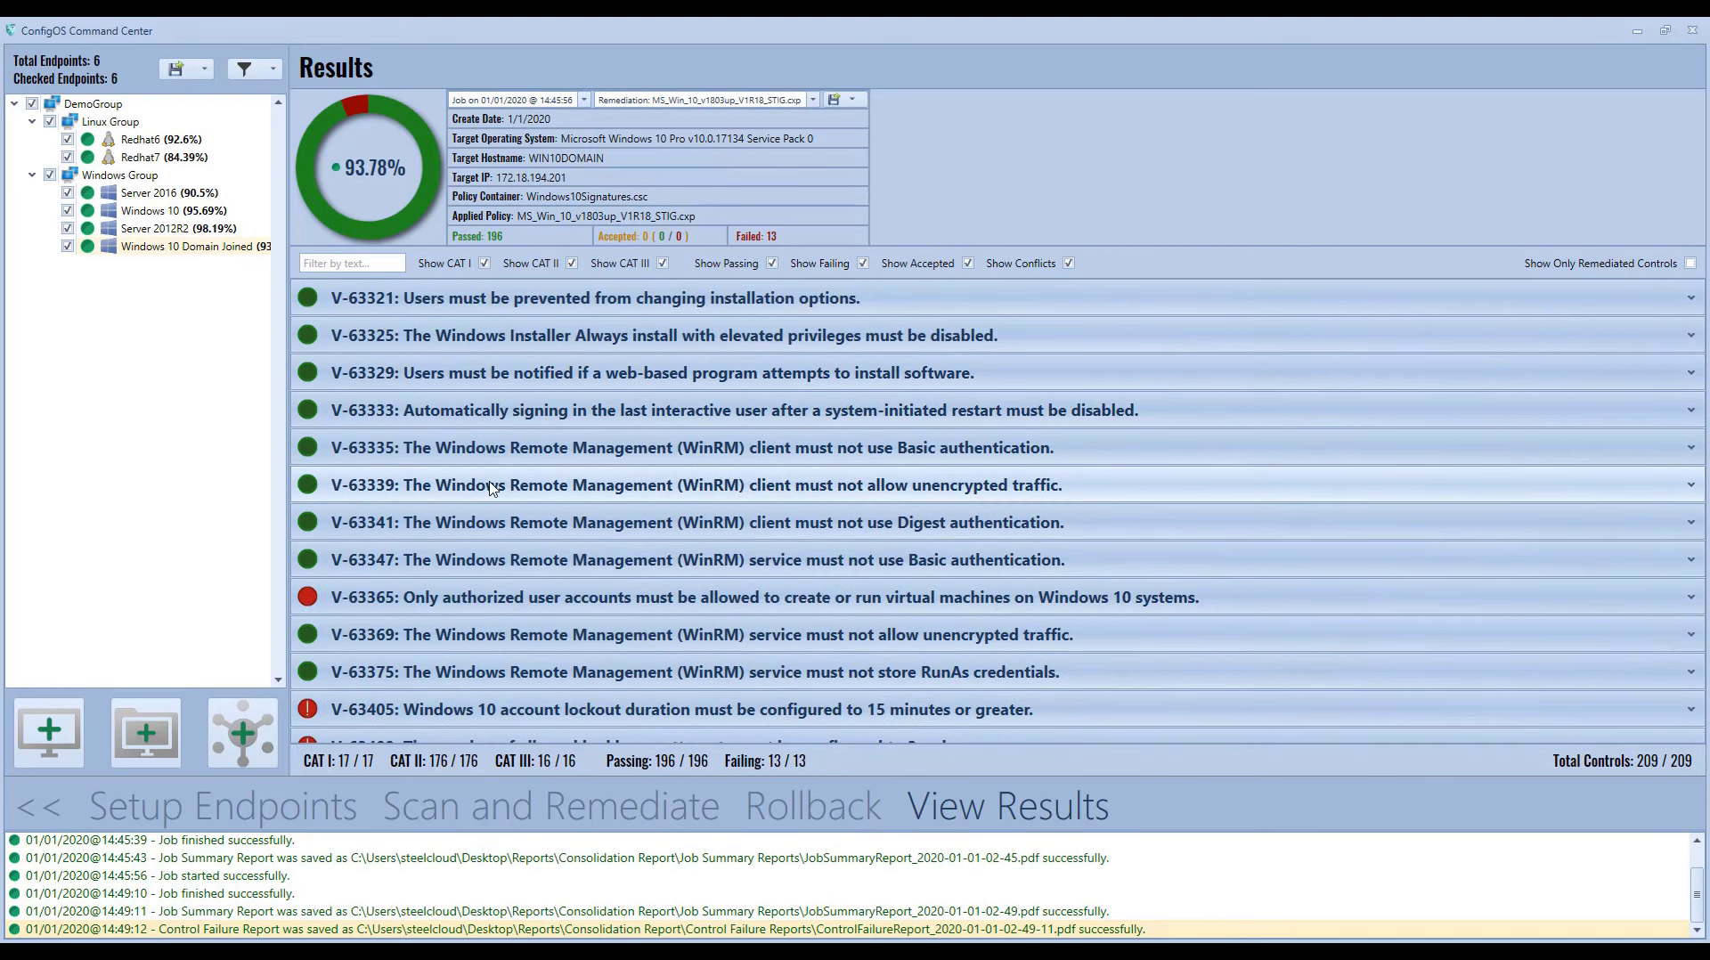
- Examine the values and comments of control V-63365, and collapse its details
click(449, 606)
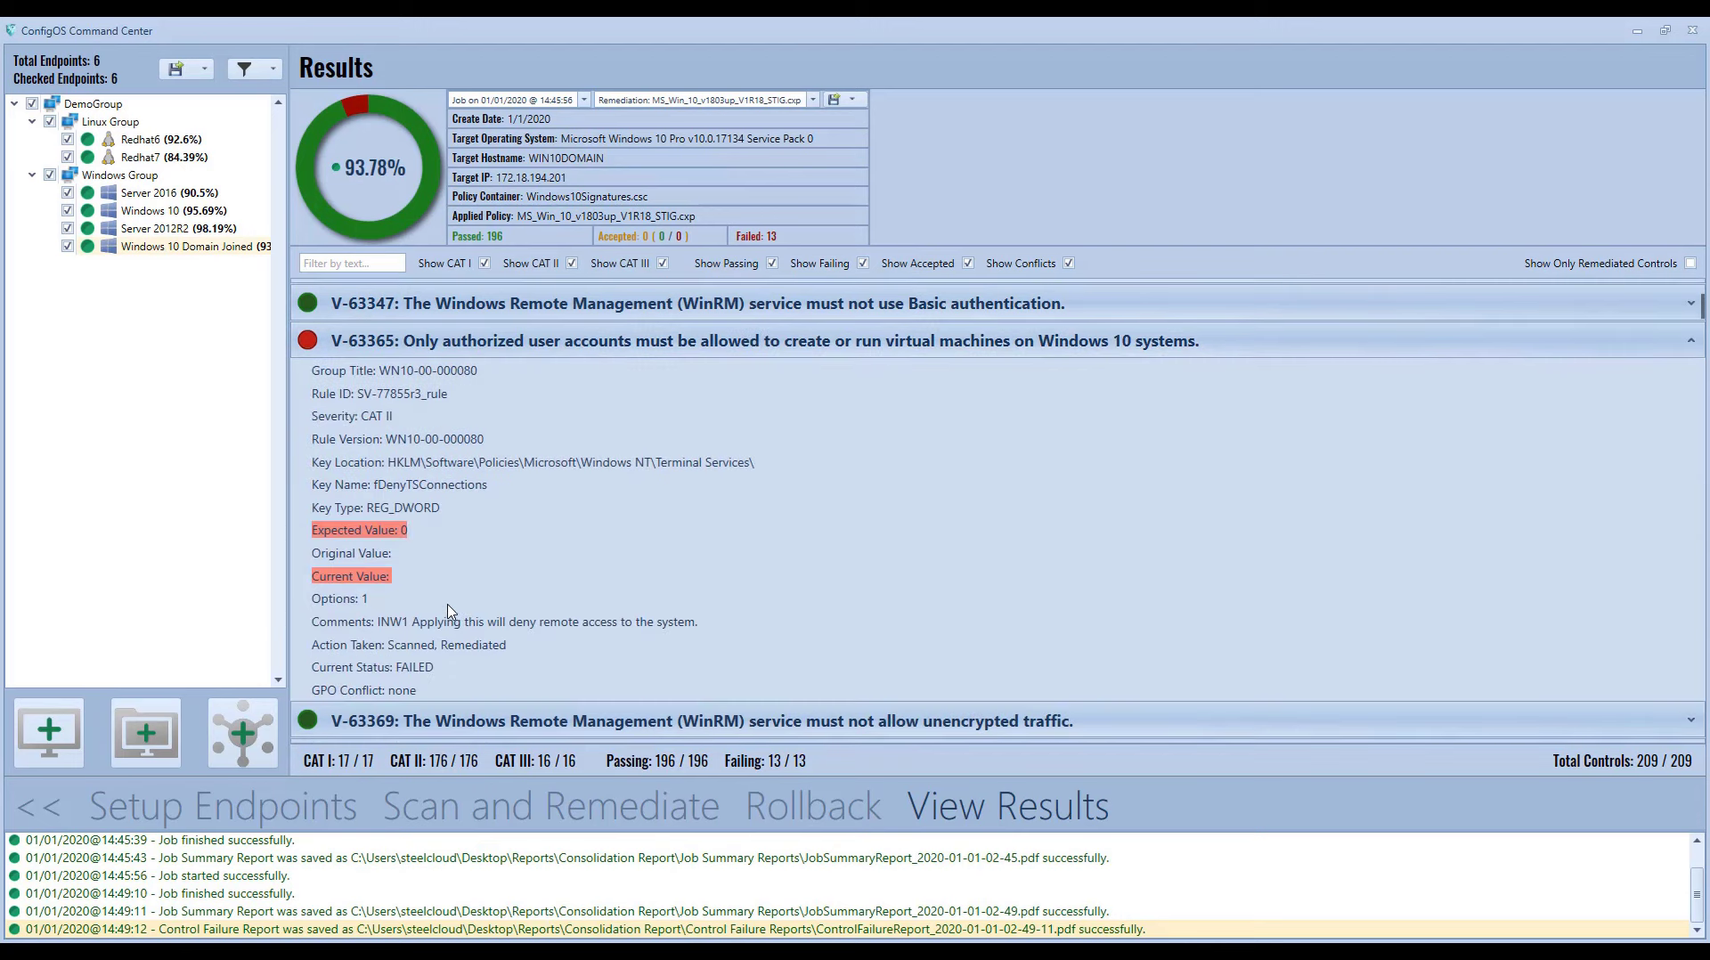
scroll(450, 612, up, 1)
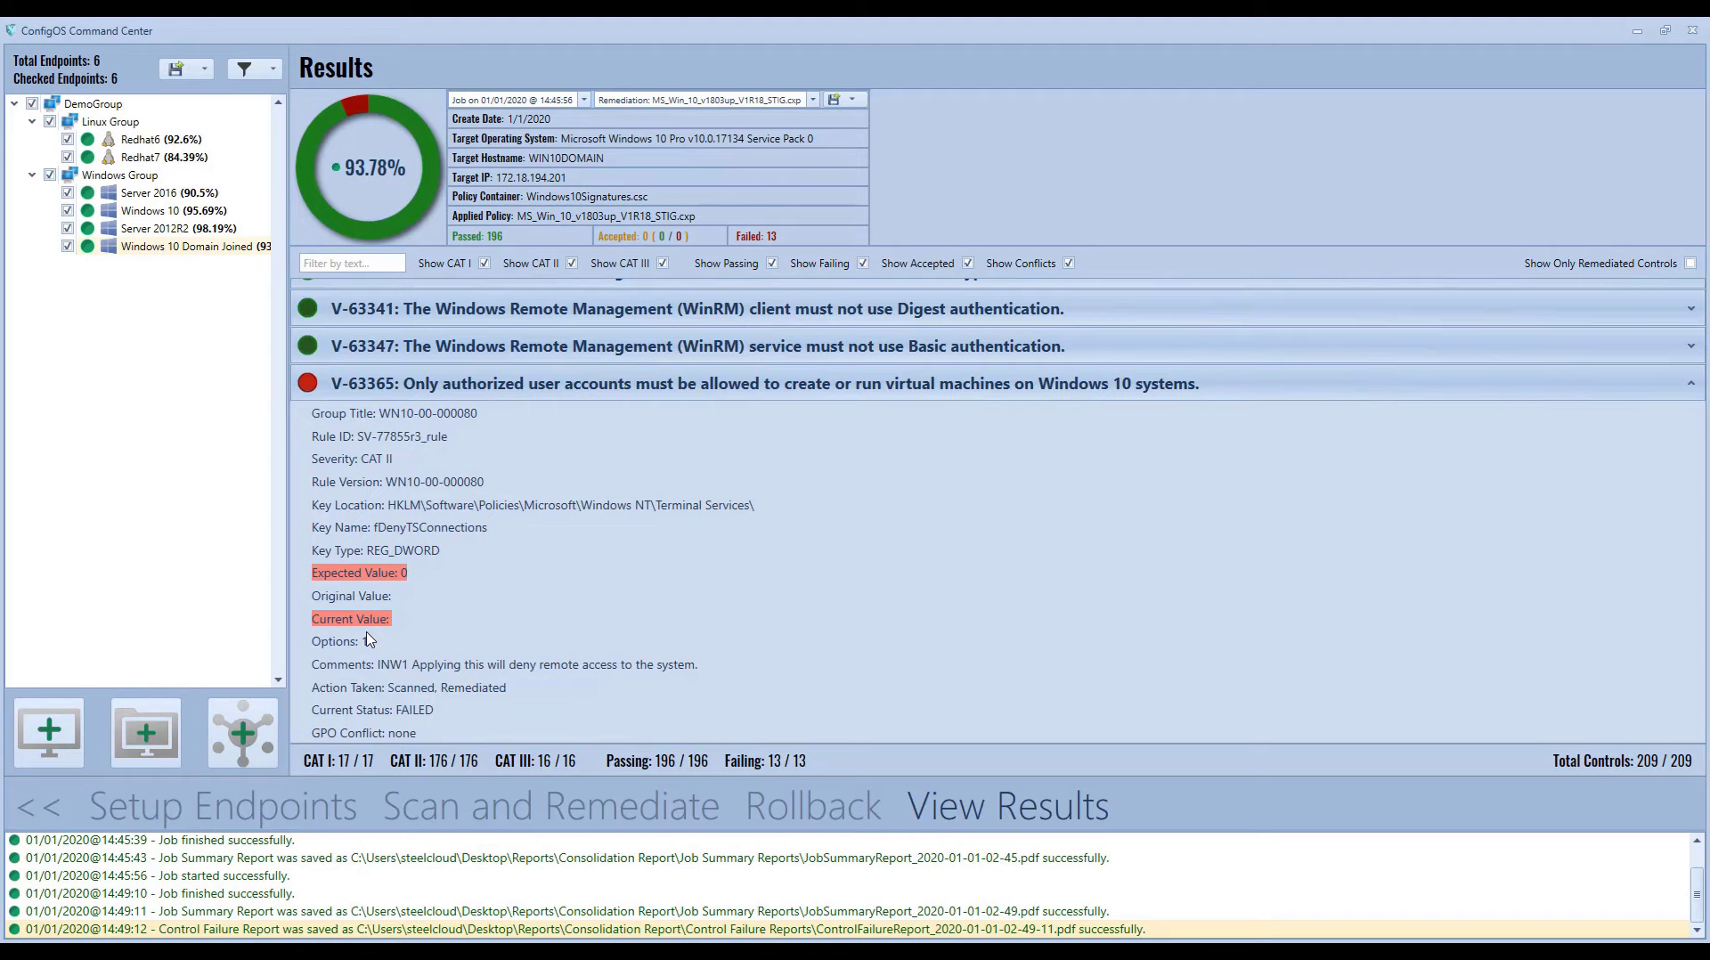
click(516, 396)
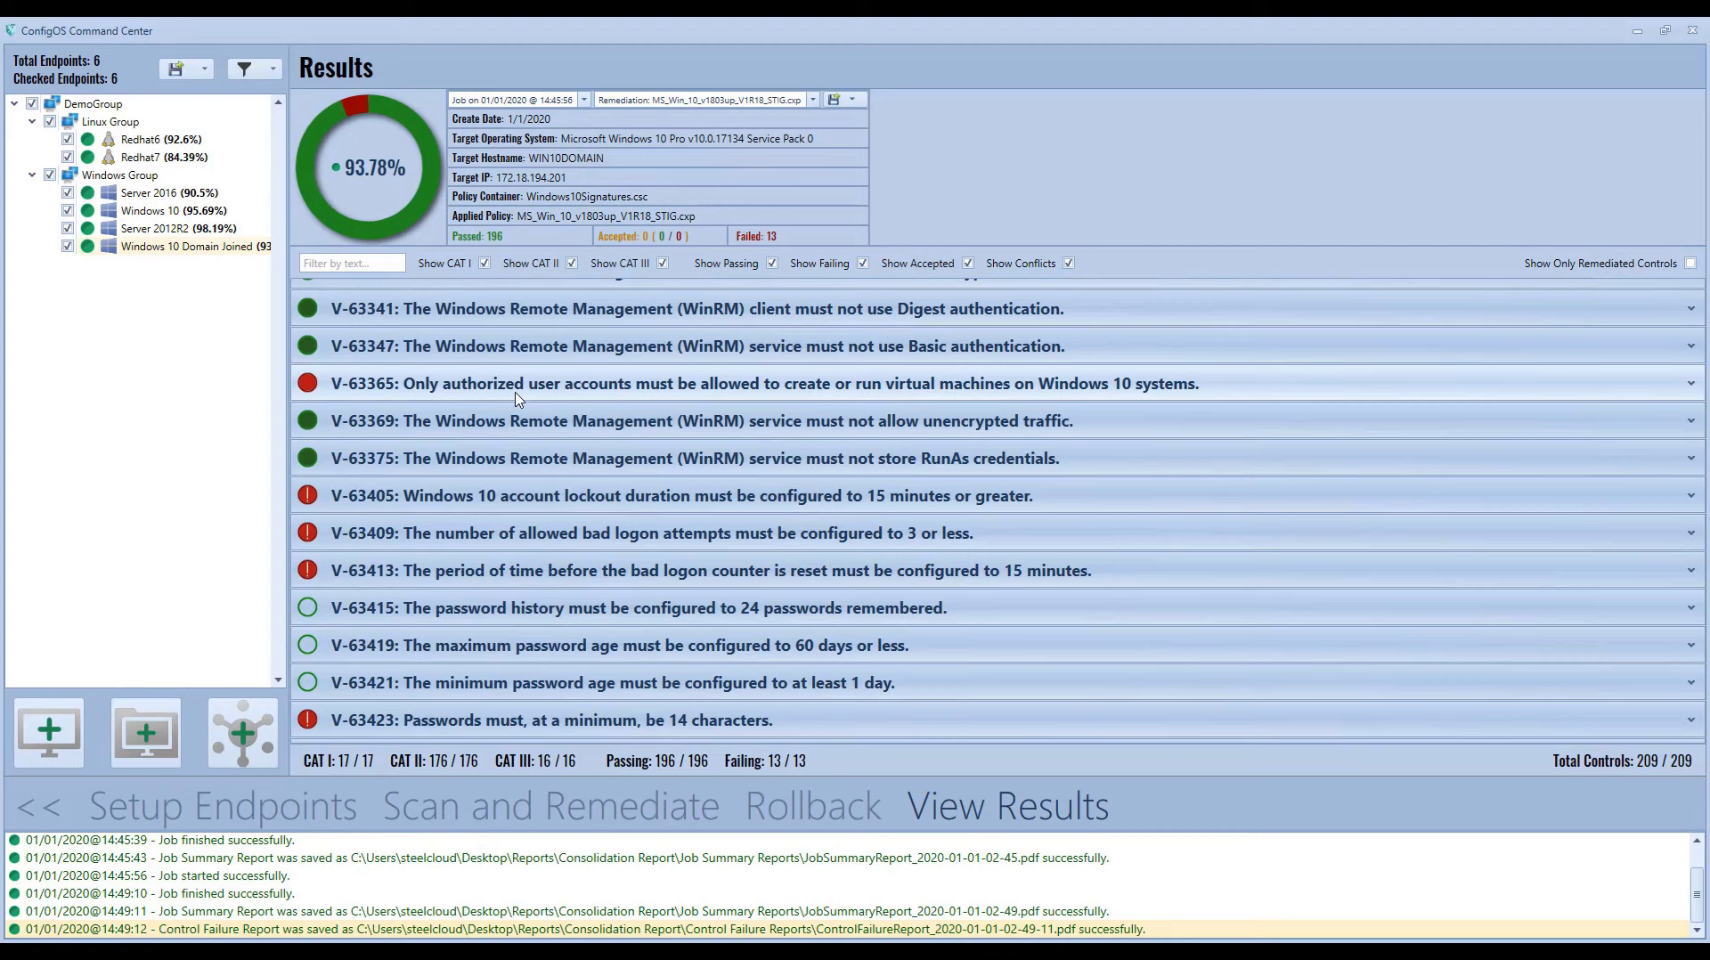
- Merge the results into Windows10_V1R18_Checklist_Modified.ckl from Demo's STIG Viewer Checklists, Windows 10 folder, and save it on the Desktop as GeneratedChecklist_MS_Win_10_v1803up_V1R18_STIG.ckl
click(851, 99)
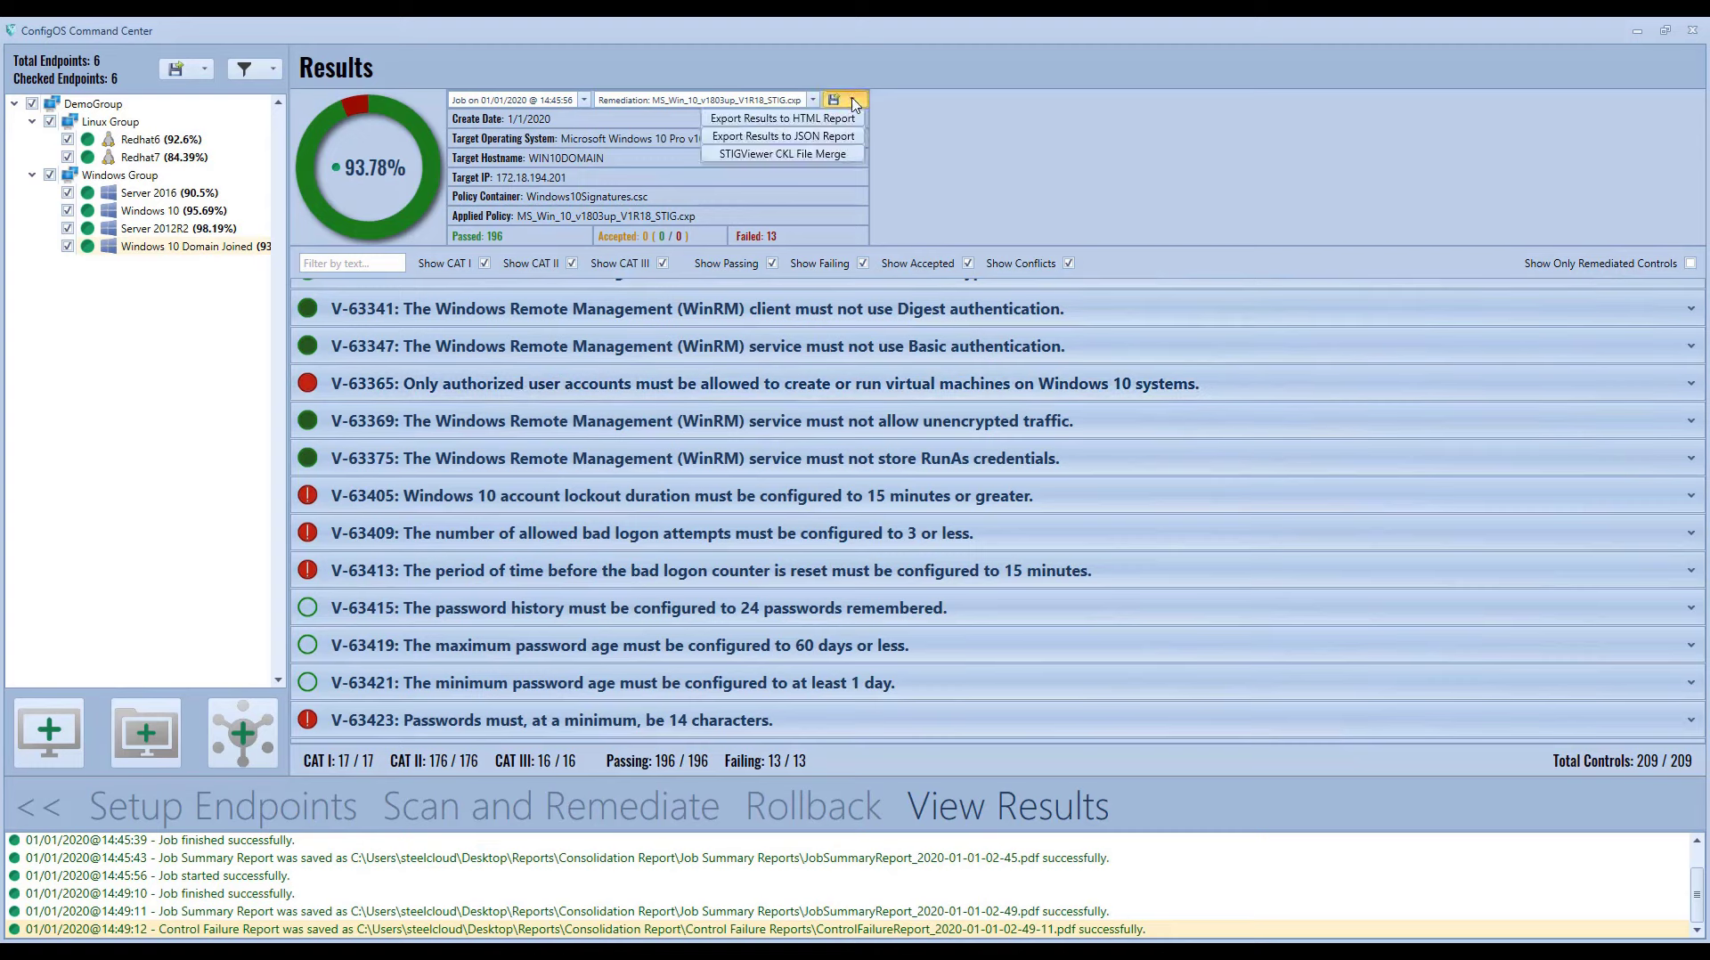
click(835, 156)
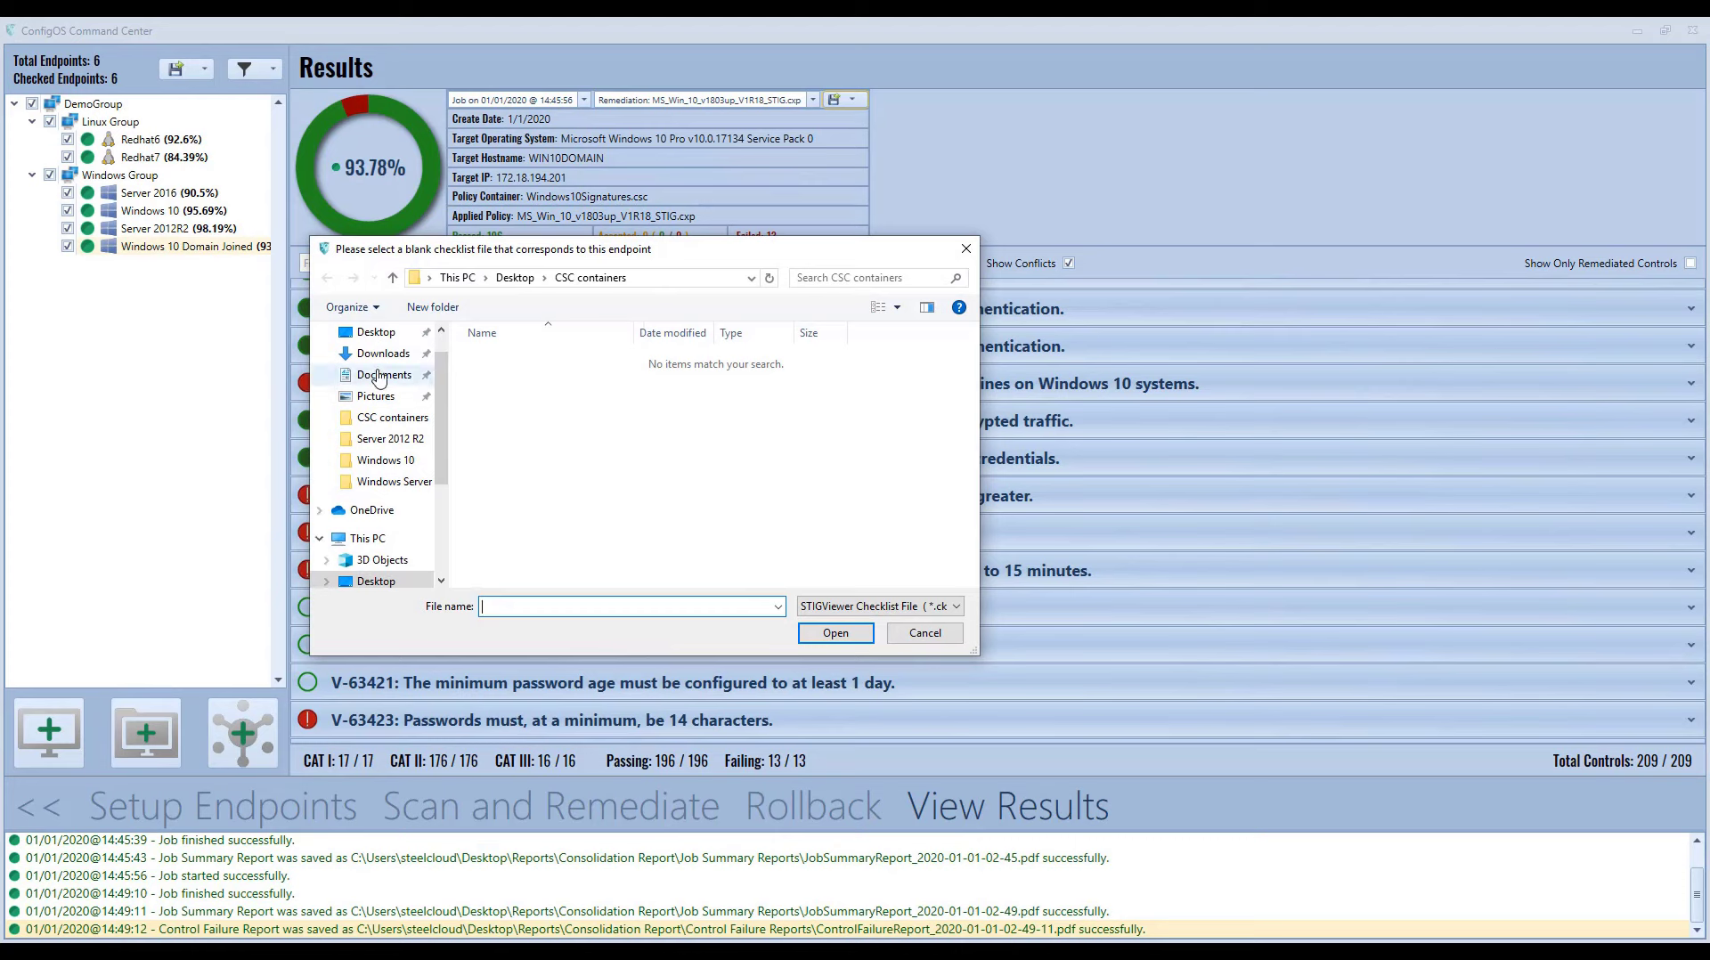
click(373, 335)
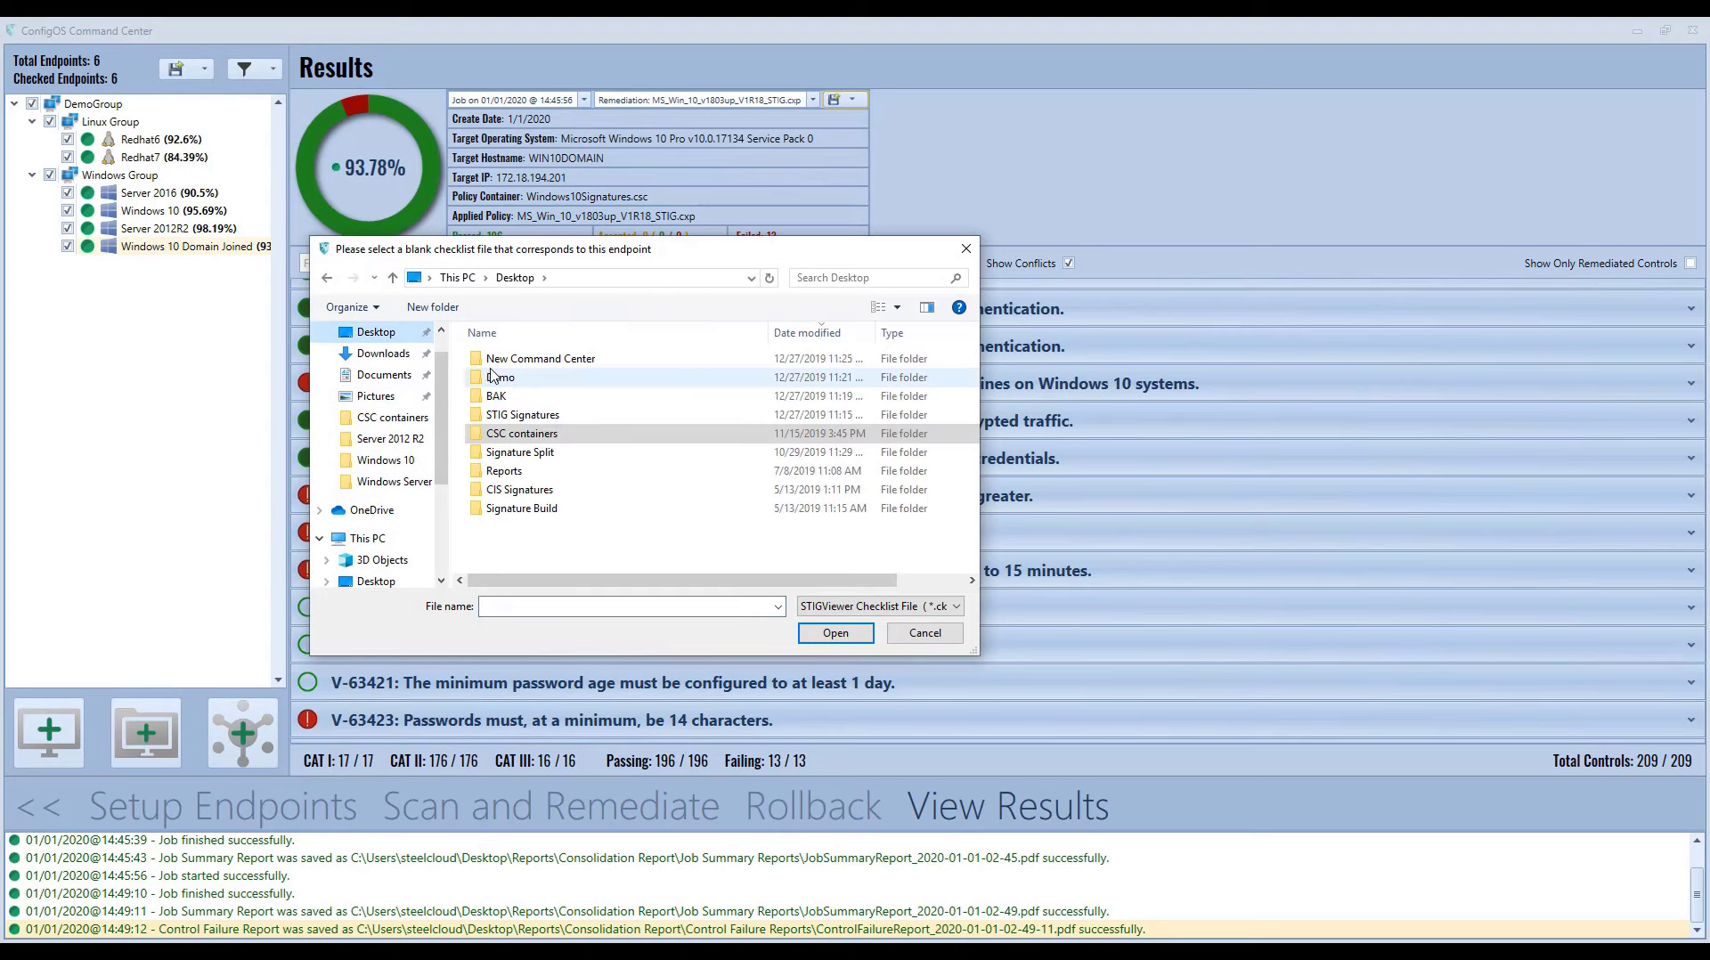
double_click(492, 375)
click(510, 418)
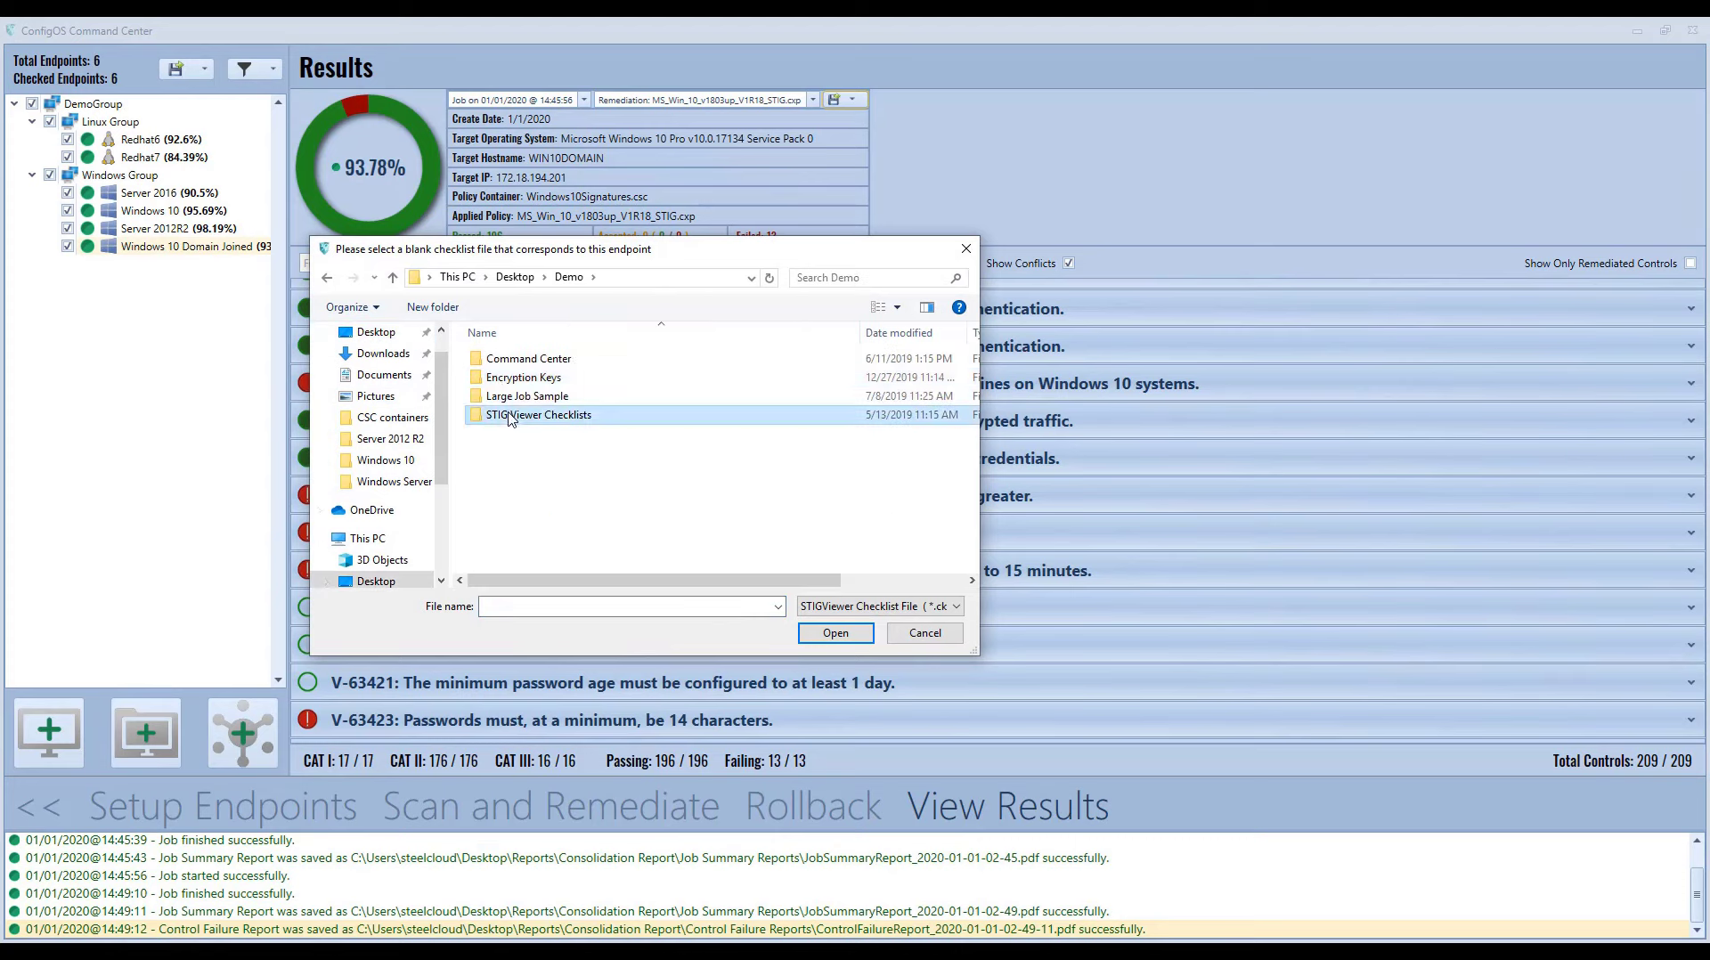
double_click(510, 416)
double_click(516, 451)
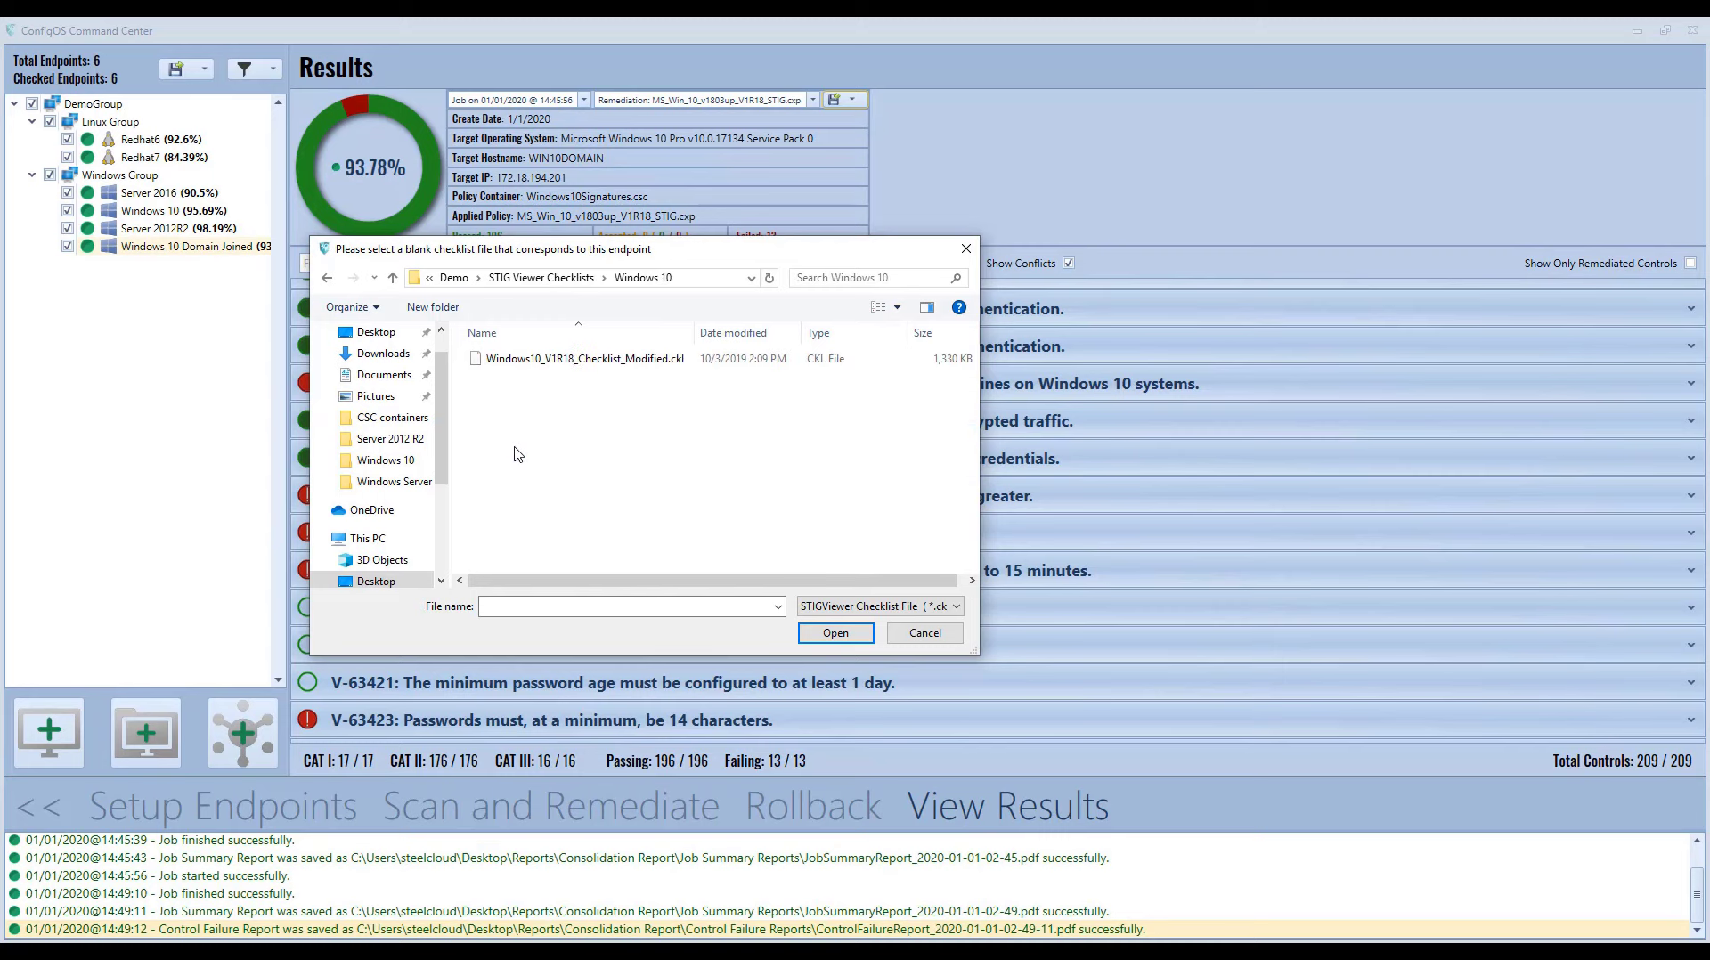
double_click(526, 363)
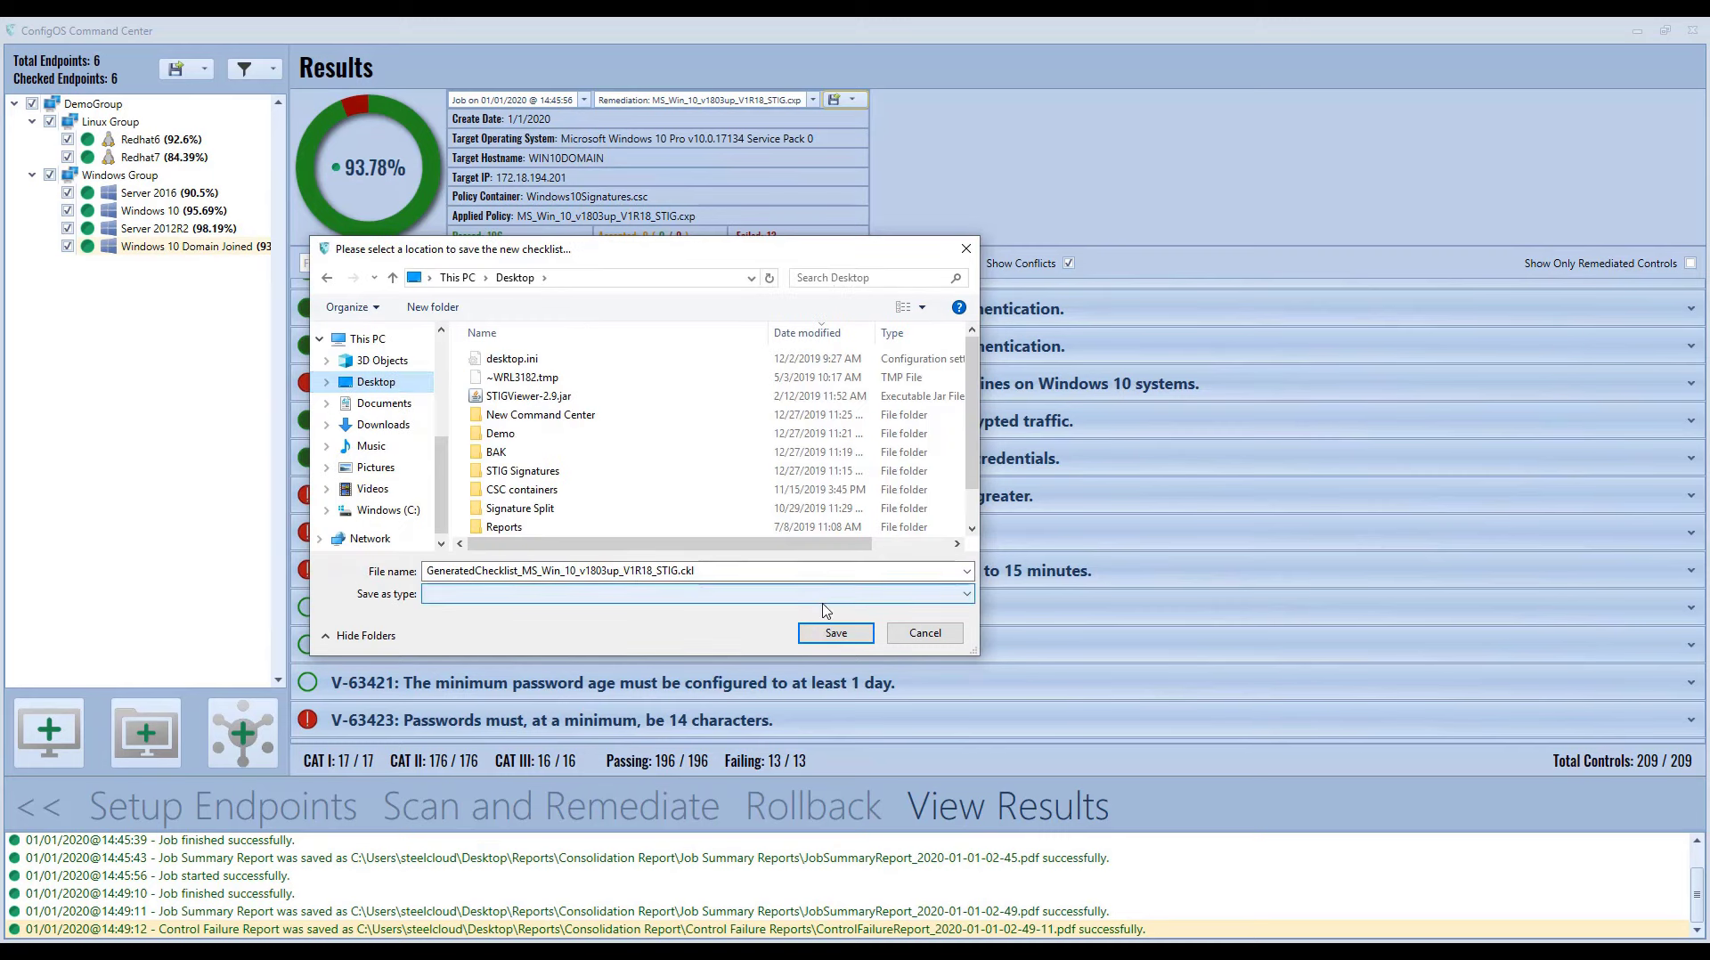
click(824, 634)
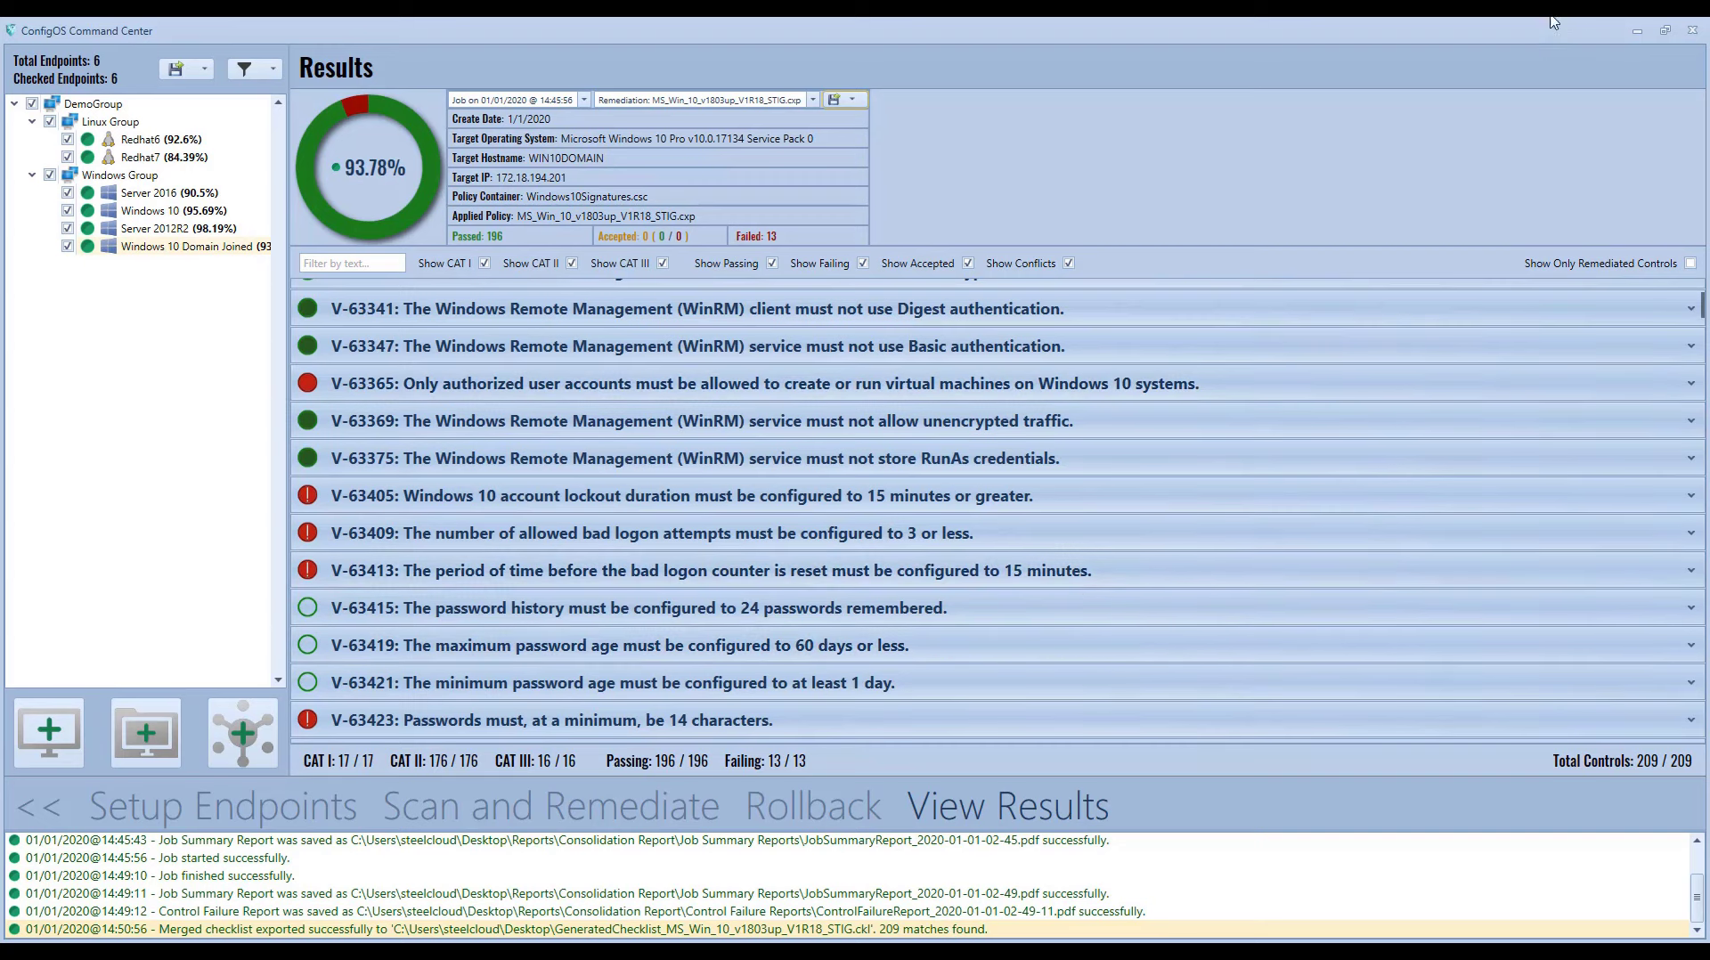
- Switch to DISA STIG Viewer and open the checklist GeneratedChecklist_MS_Win_10_v1803up_V1R18_STIG.ckl from the Desktop
click(1637, 30)
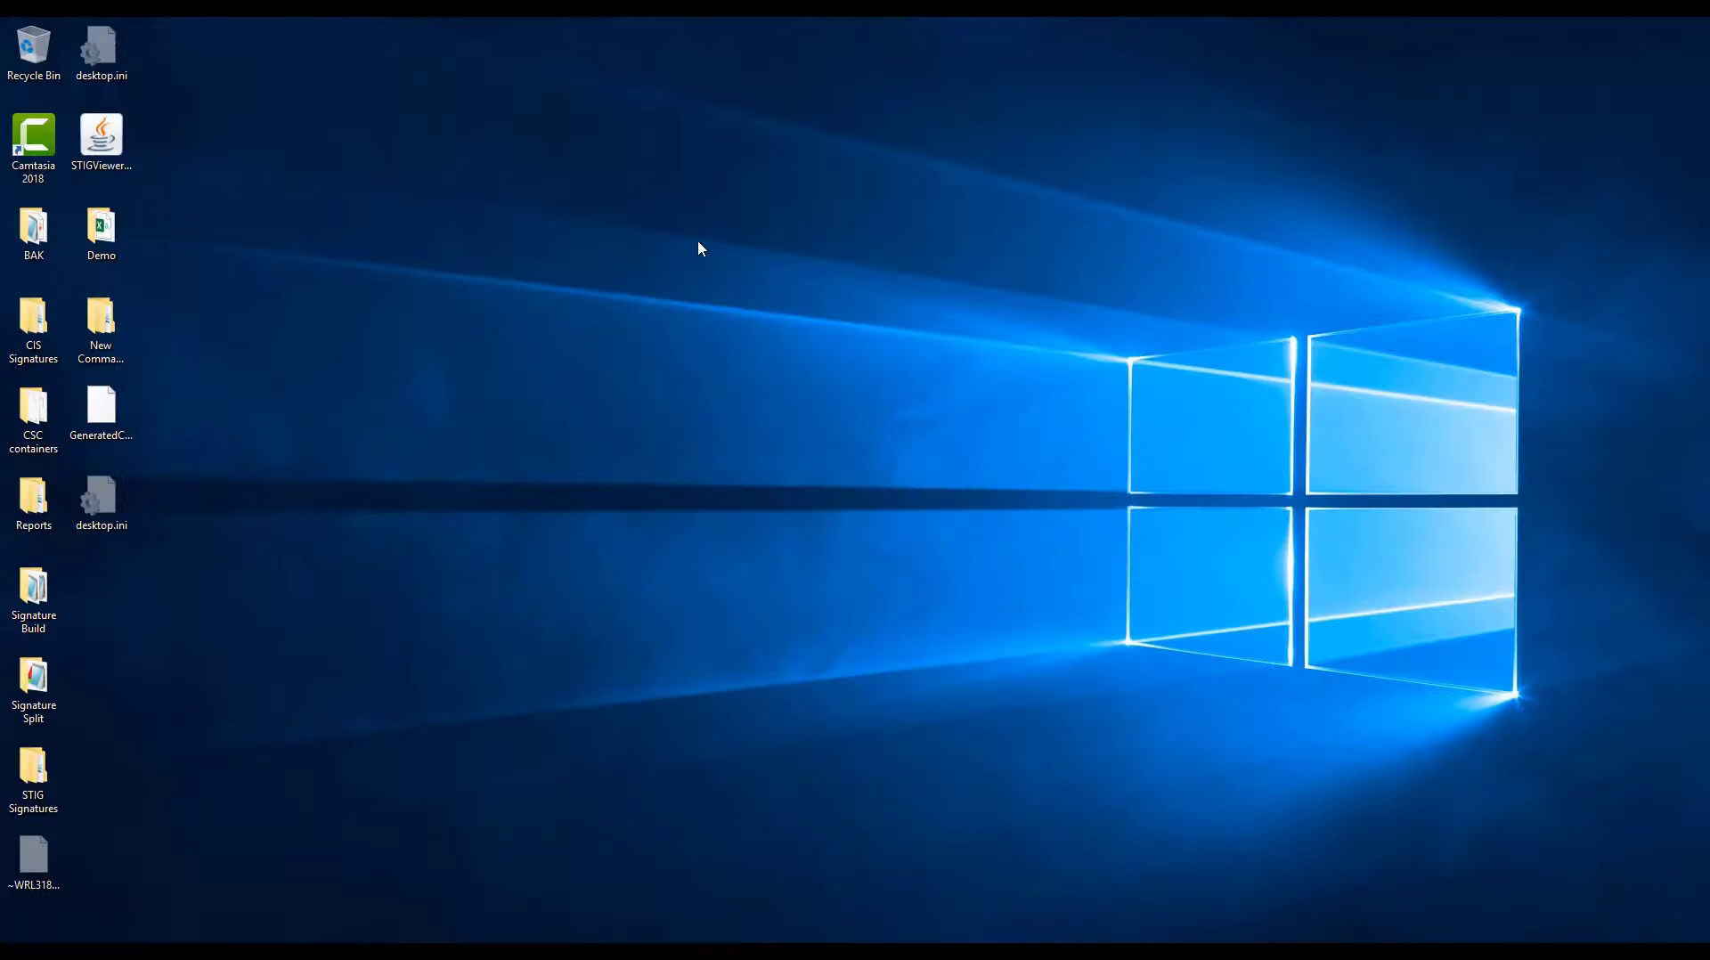
double_click(100, 135)
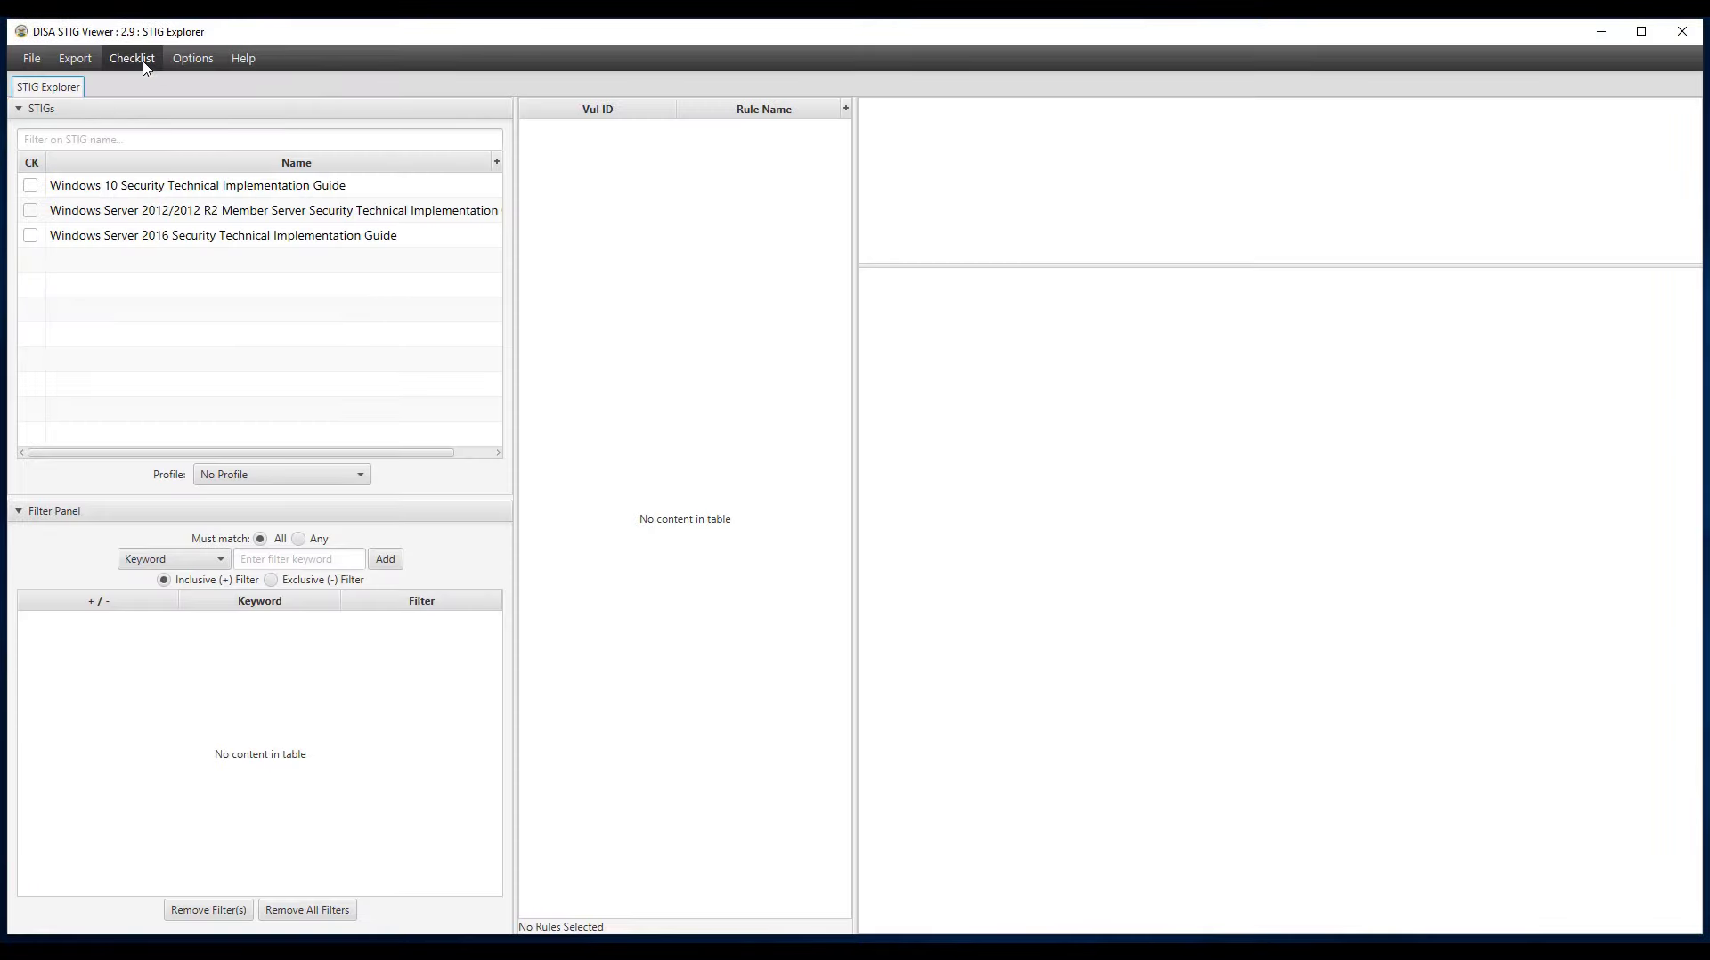
click(144, 62)
click(150, 86)
click(103, 235)
double_click(274, 167)
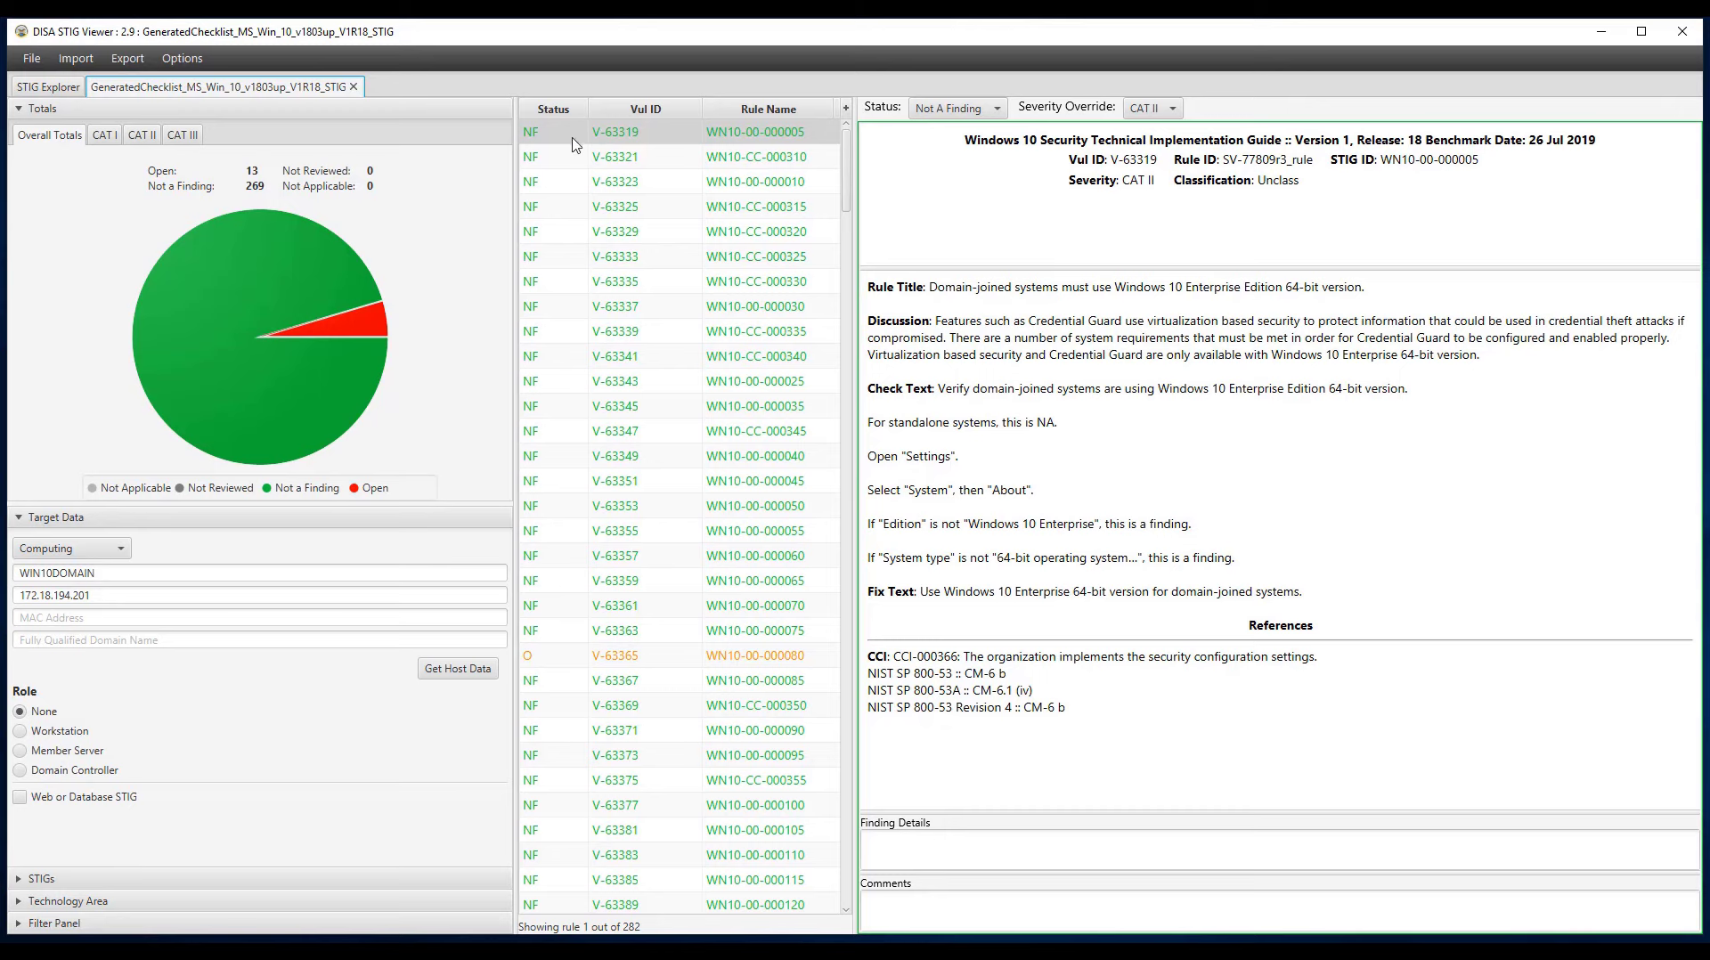
- View rule V-63321 in the checklist with an enlarged Finding Details area
click(621, 160)
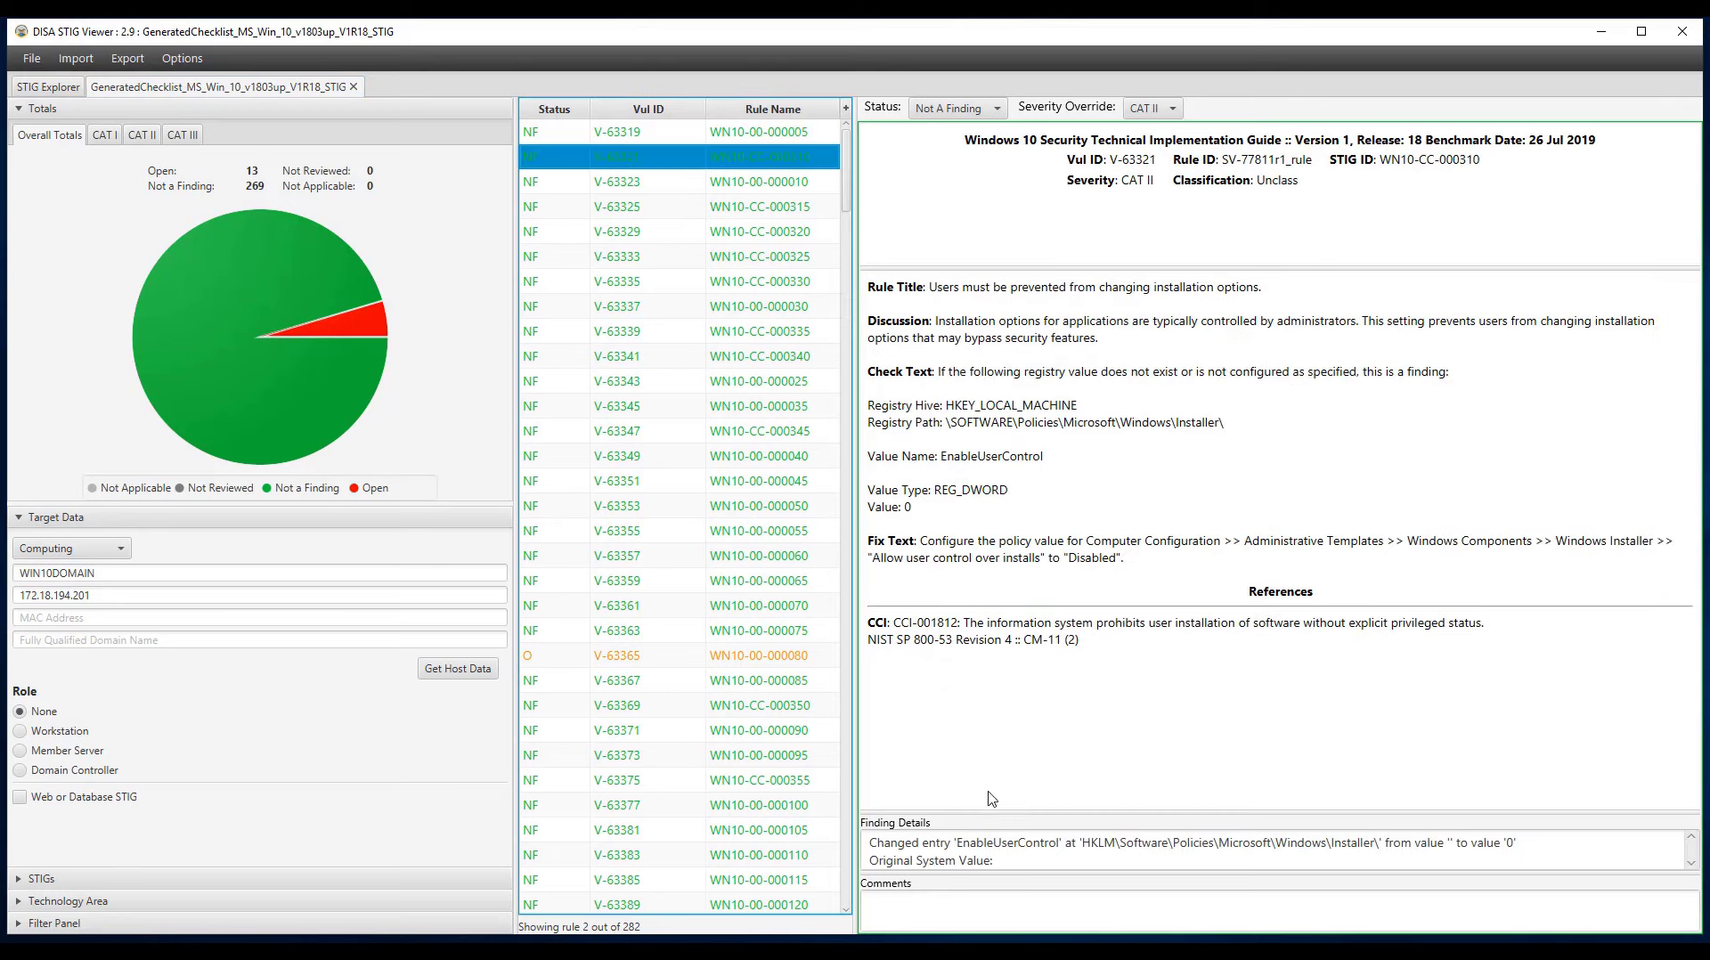
drag(992, 810, 1007, 695)
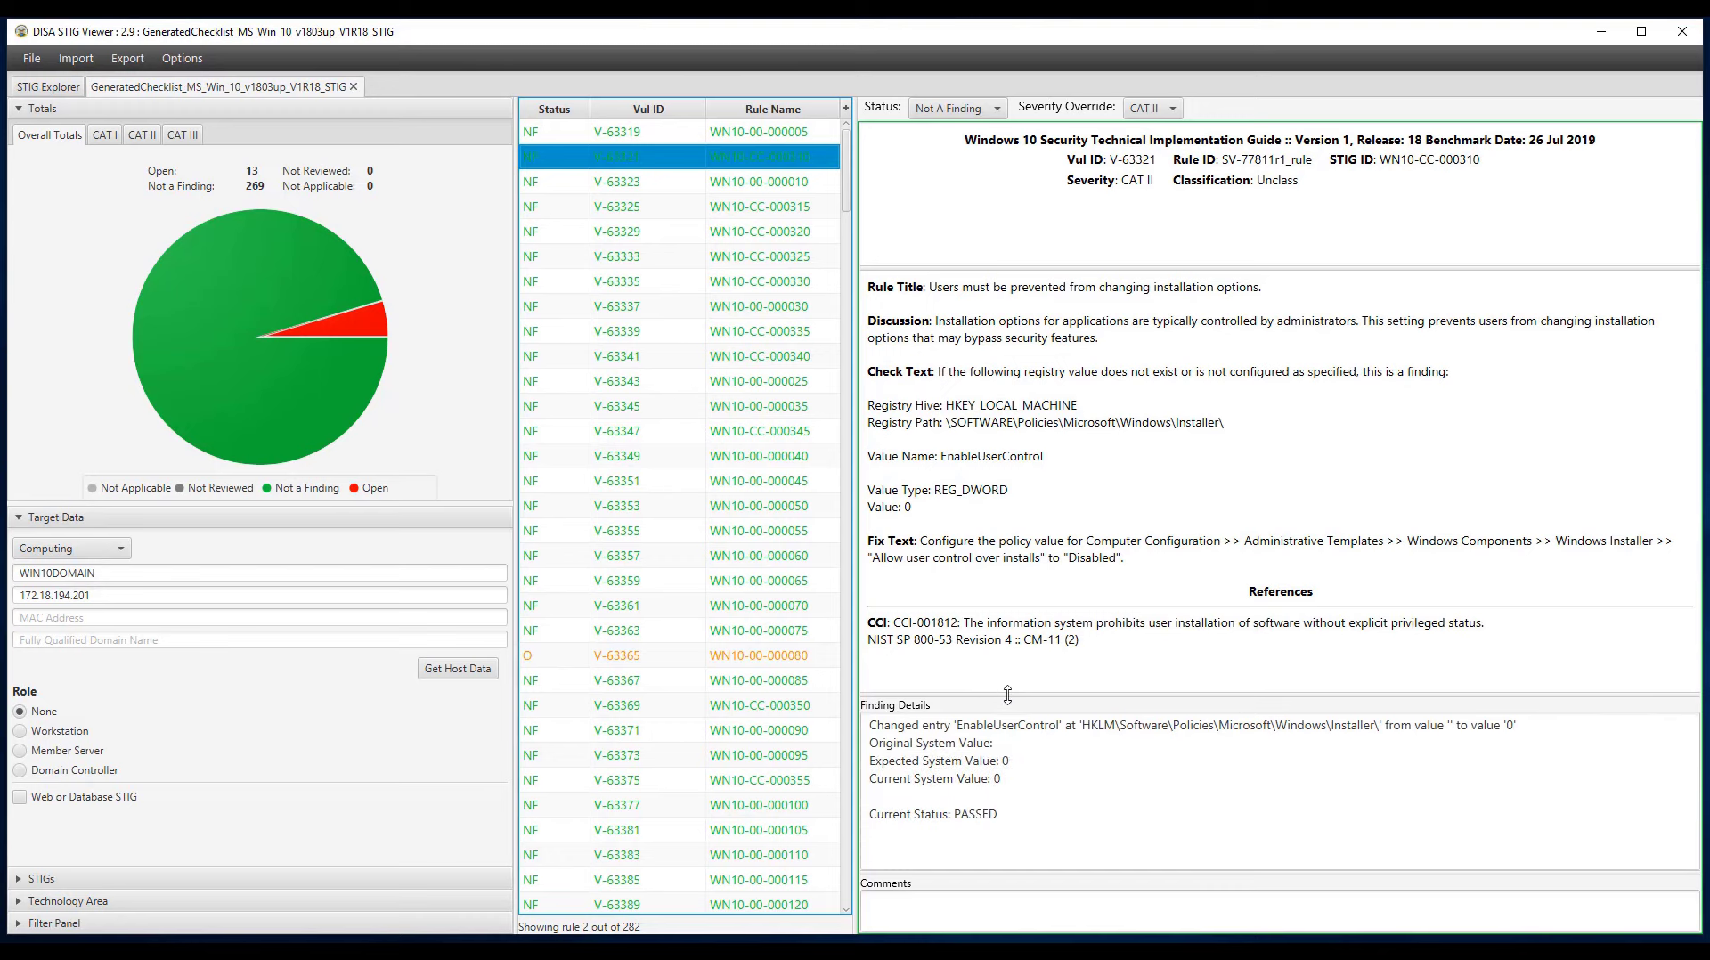